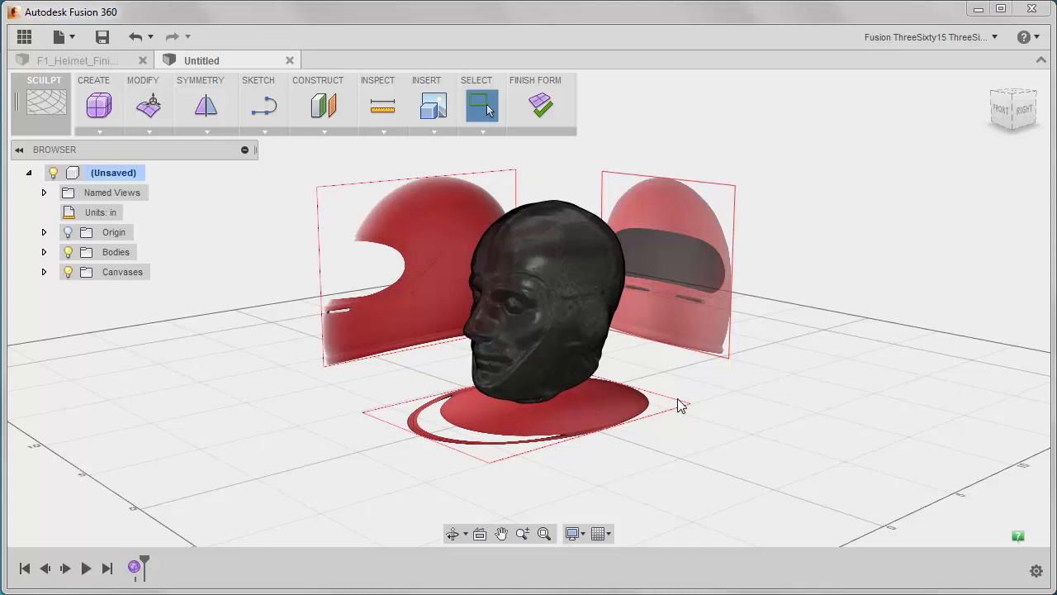
# Save the unsaved design in the F1 Helmet project under the name "F1 Helmet".
pyautogui.click(72, 41)
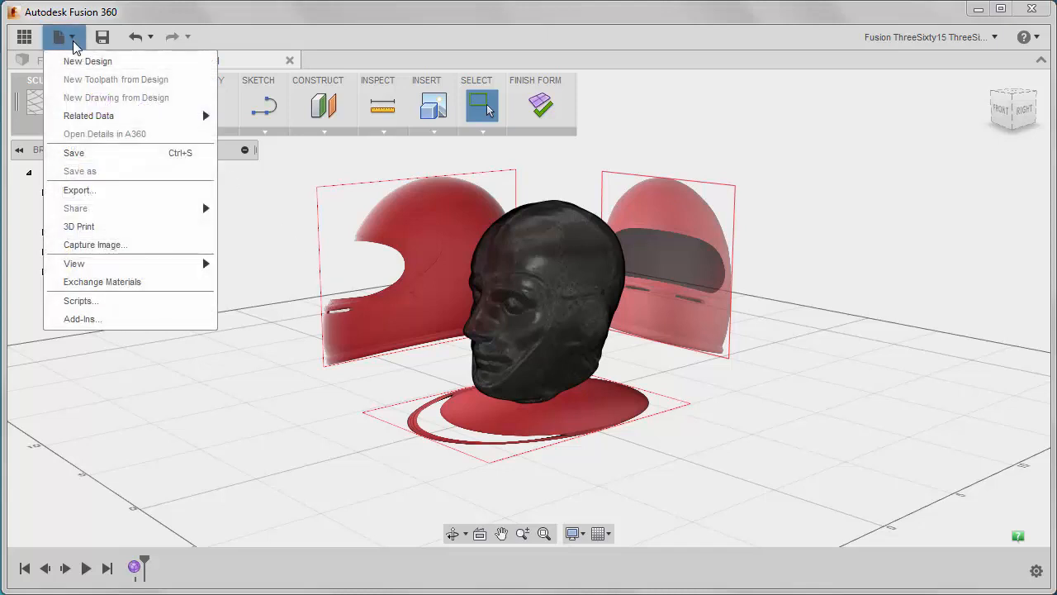
pyautogui.click(108, 155)
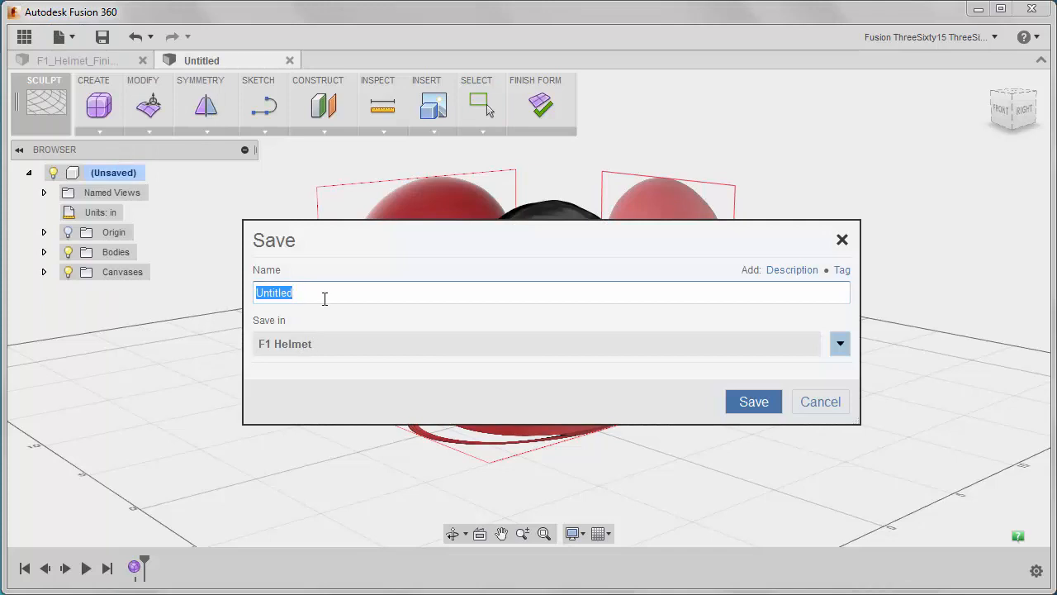
pyautogui.write('F1 Helmet')
pyautogui.click(752, 402)
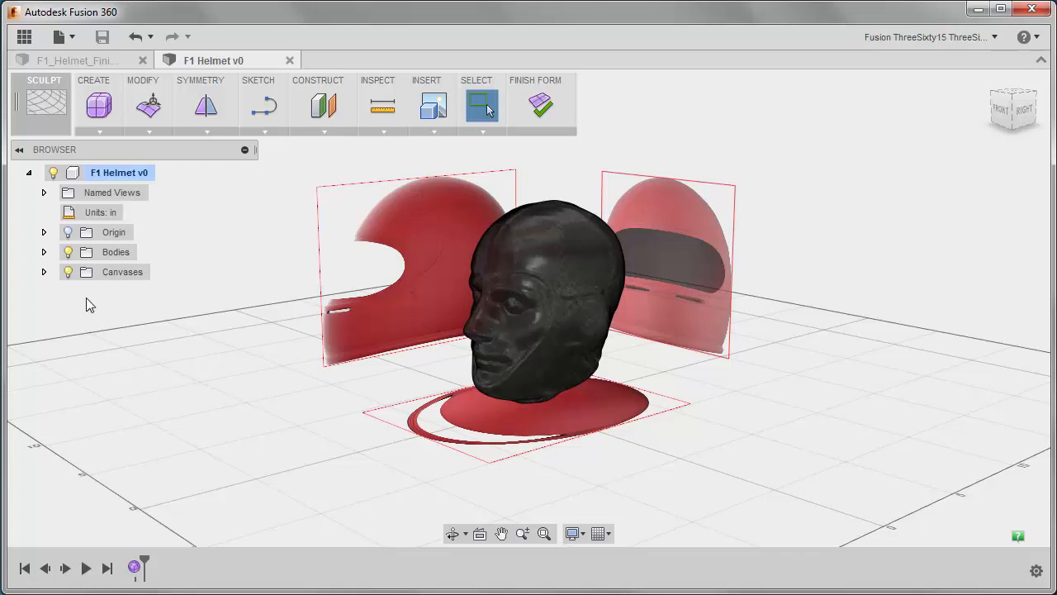
# Hide the head mesh body so that only the helmet reference canvases are shown.
pyautogui.click(44, 252)
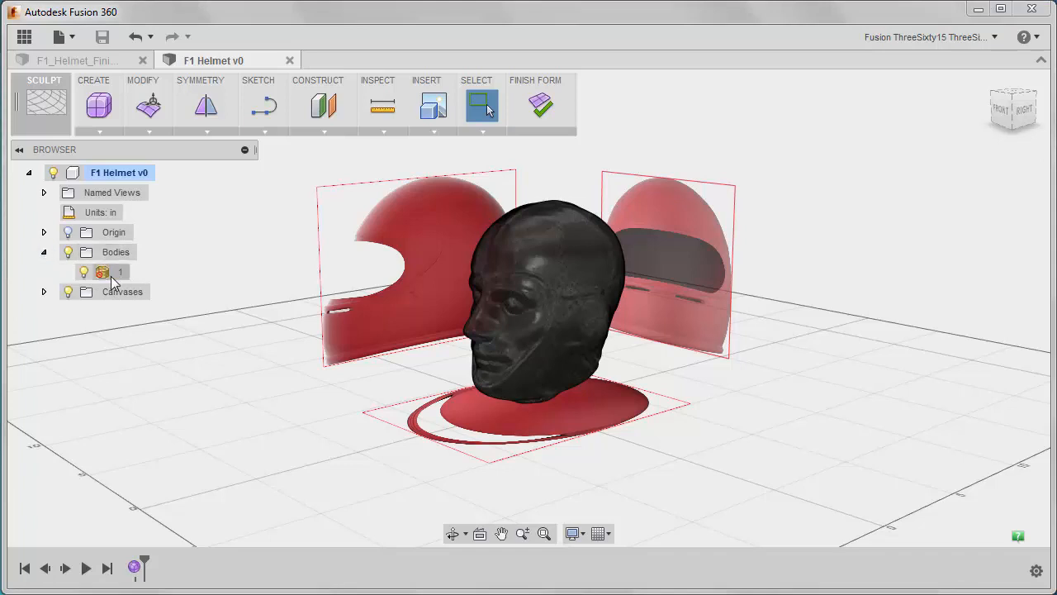
pyautogui.click(93, 273)
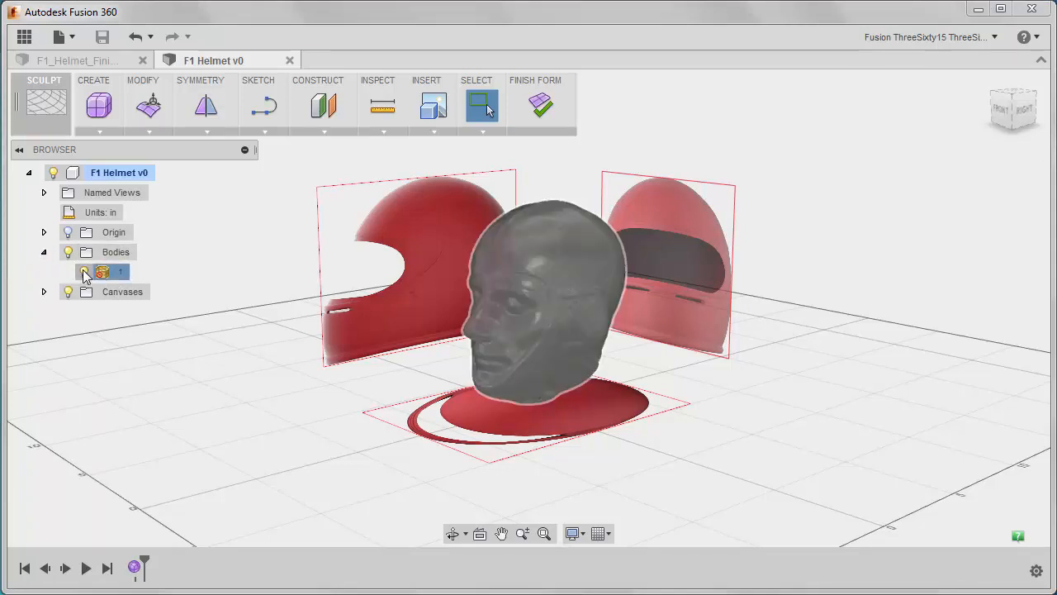
pyautogui.click(85, 272)
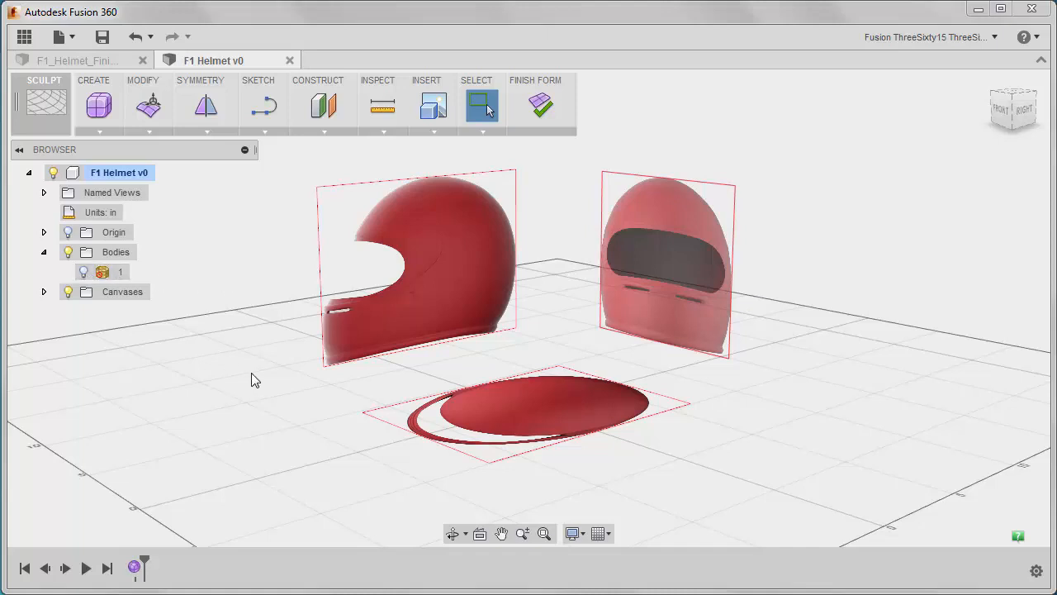
# Start a Quadball on the origin plane parallel to the side-view canvas and place its center near the middle of the helmet image.
pyautogui.click(1025, 111)
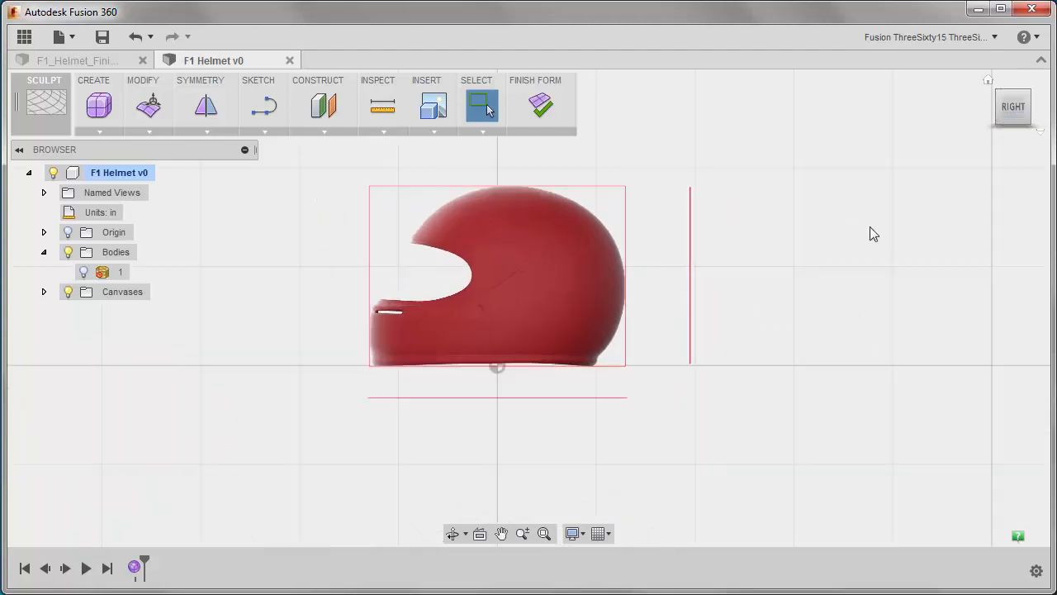
pyautogui.click(991, 83)
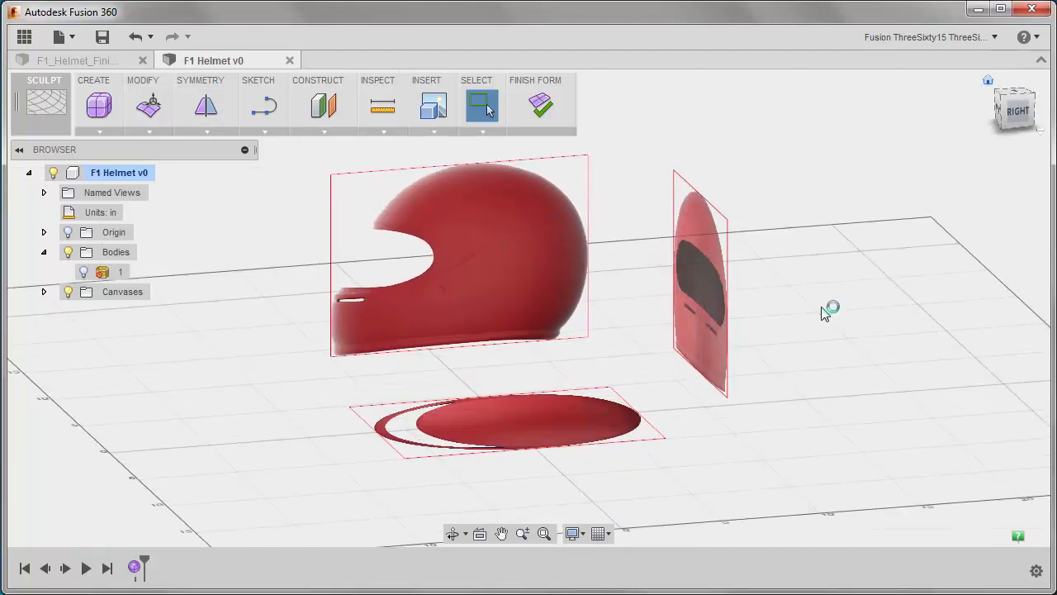
pyautogui.keyDown('shift'); pyautogui.moveTo(592, 365); pyautogui.dragTo(592, 333, button='middle'); pyautogui.keyUp('shift')
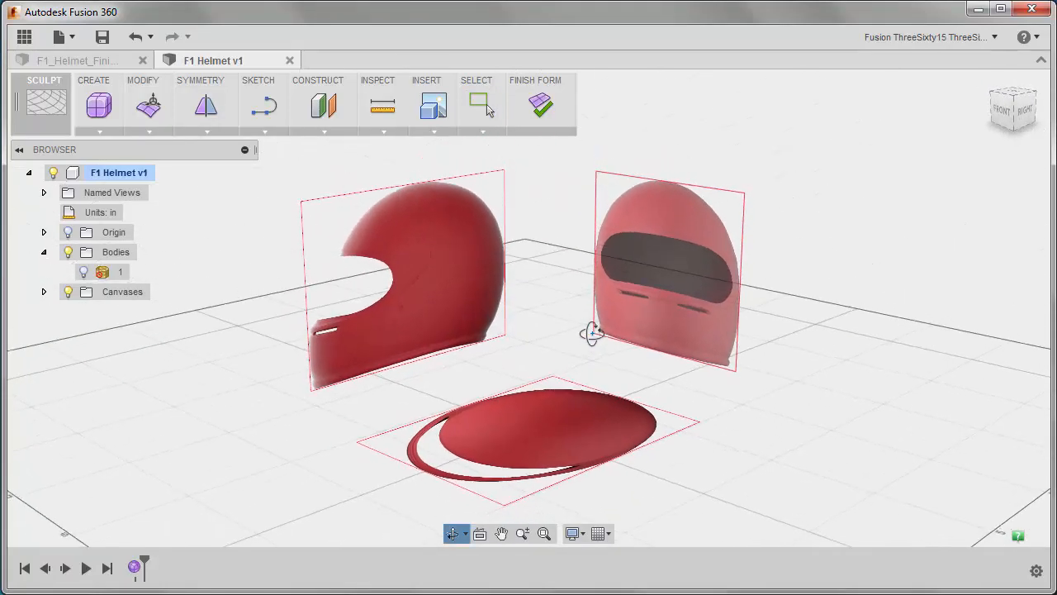
pyautogui.press('Escape')
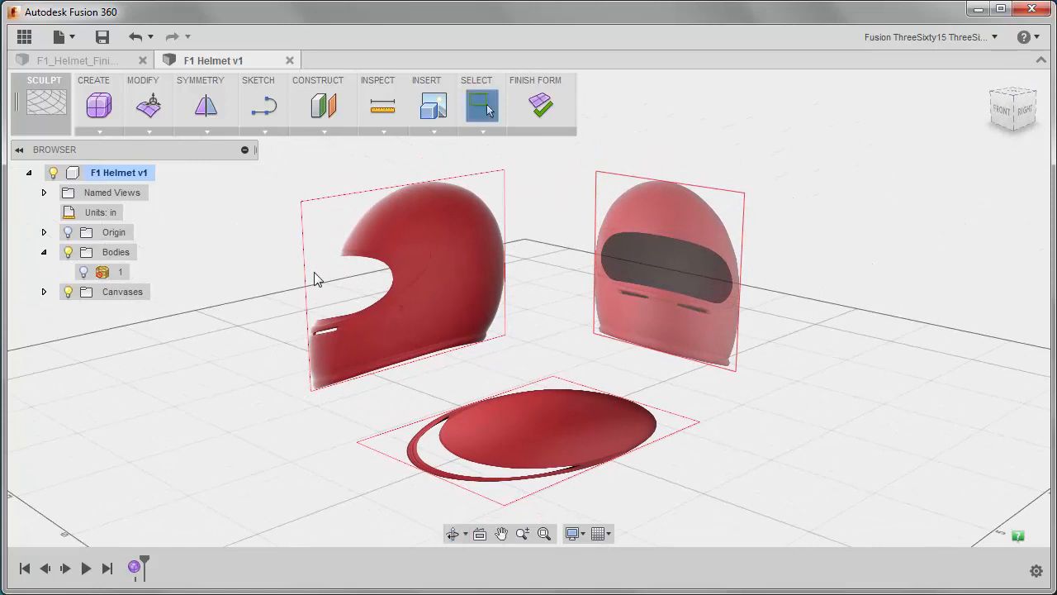
pyautogui.click(108, 133)
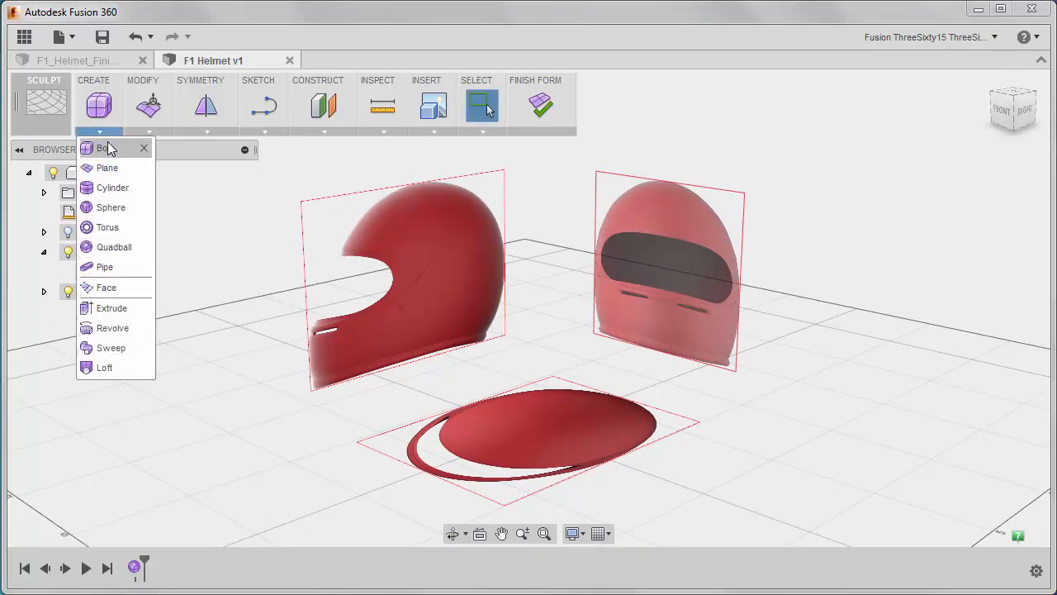
pyautogui.click(107, 250)
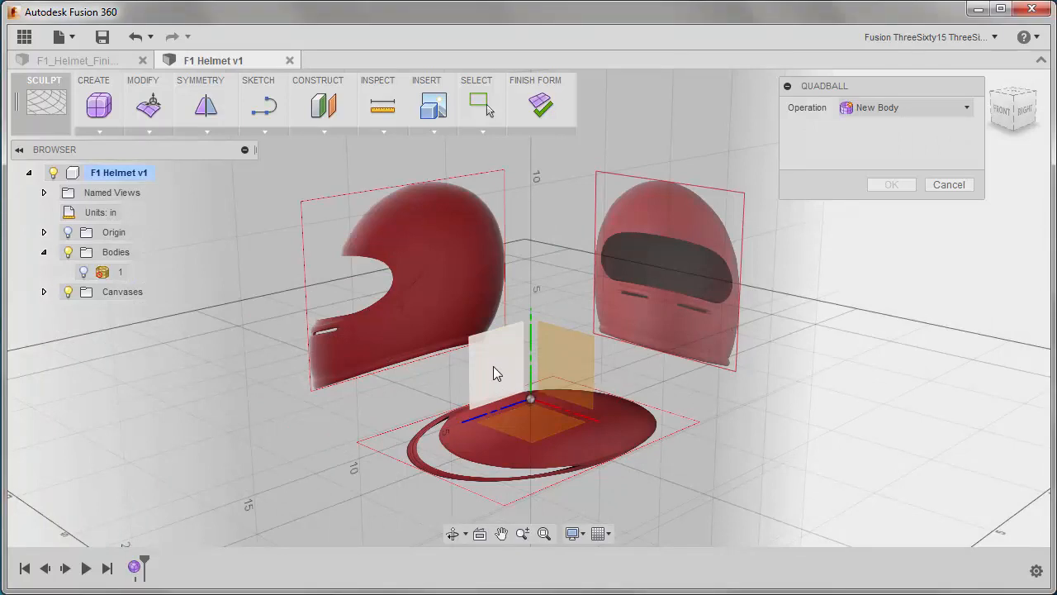
pyautogui.click(493, 366)
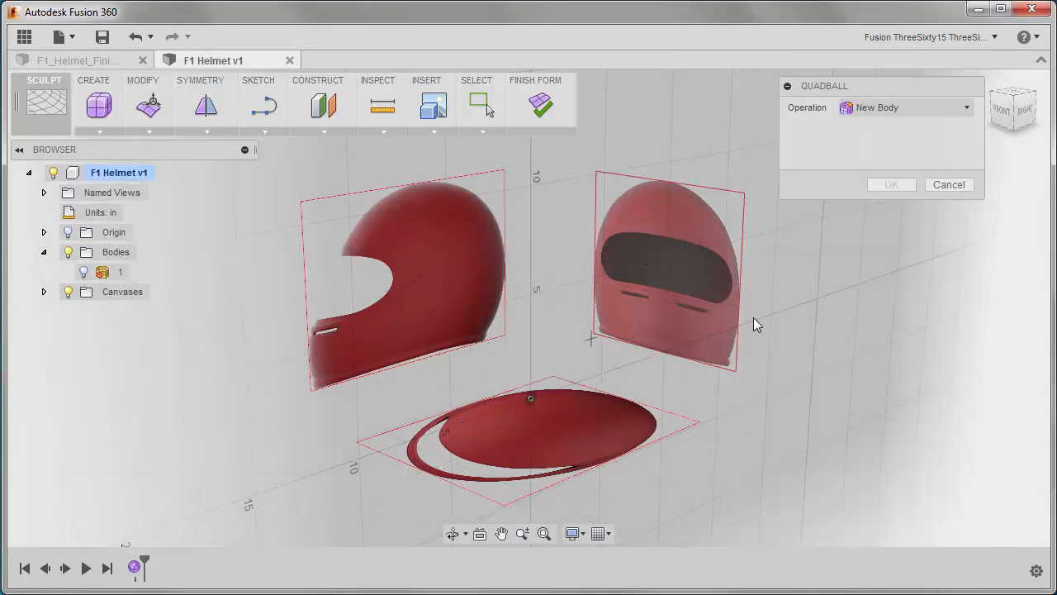
pyautogui.click(1025, 110)
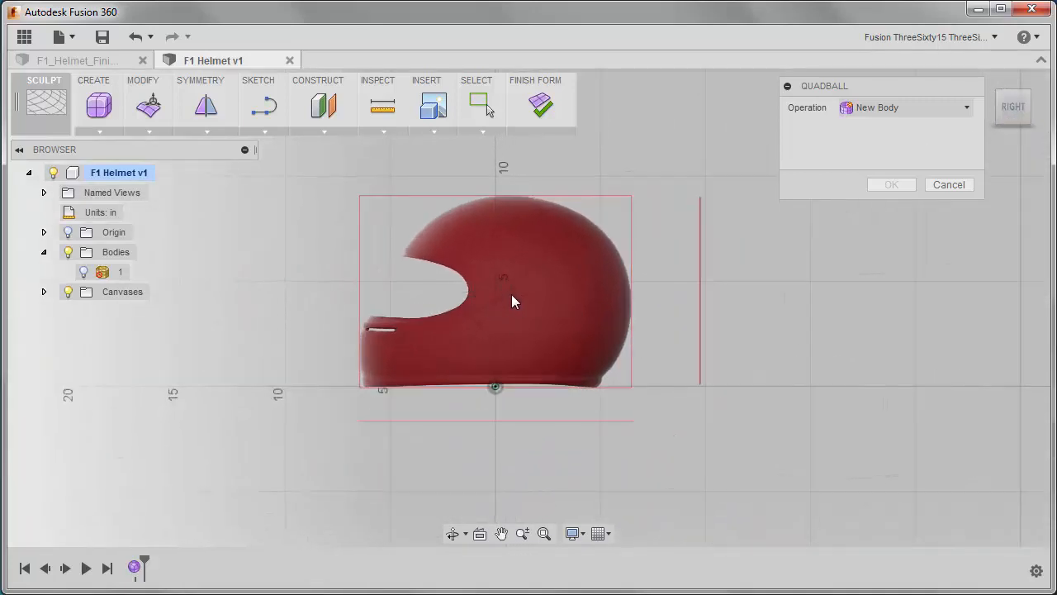
pyautogui.click(511, 294)
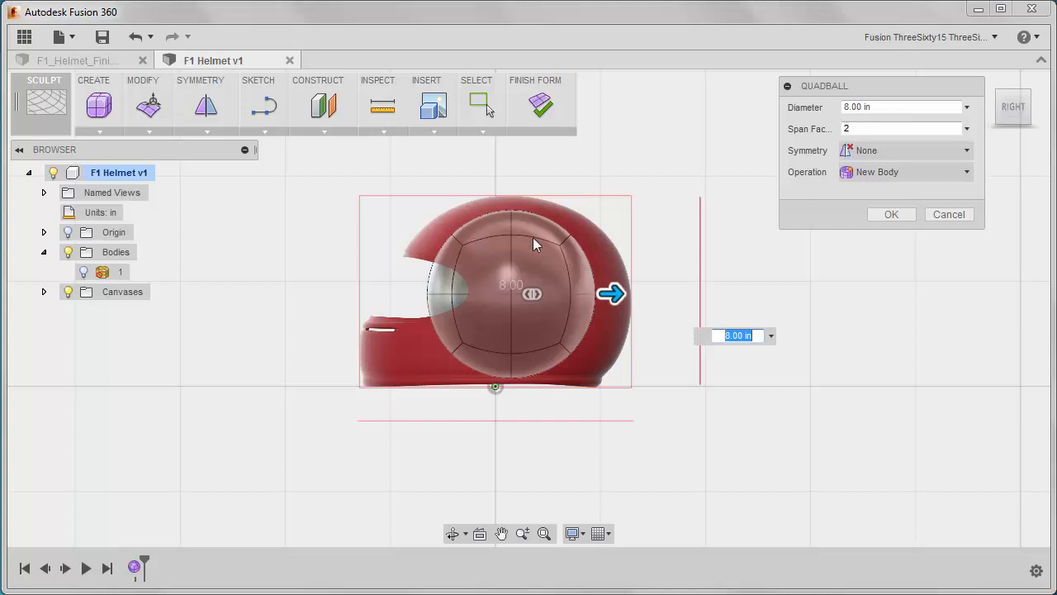
# Enlarge the quadball to a diameter of about 9.444 in so its top meets the top of the helmet image.
pyautogui.scroll(2, 467, 369)
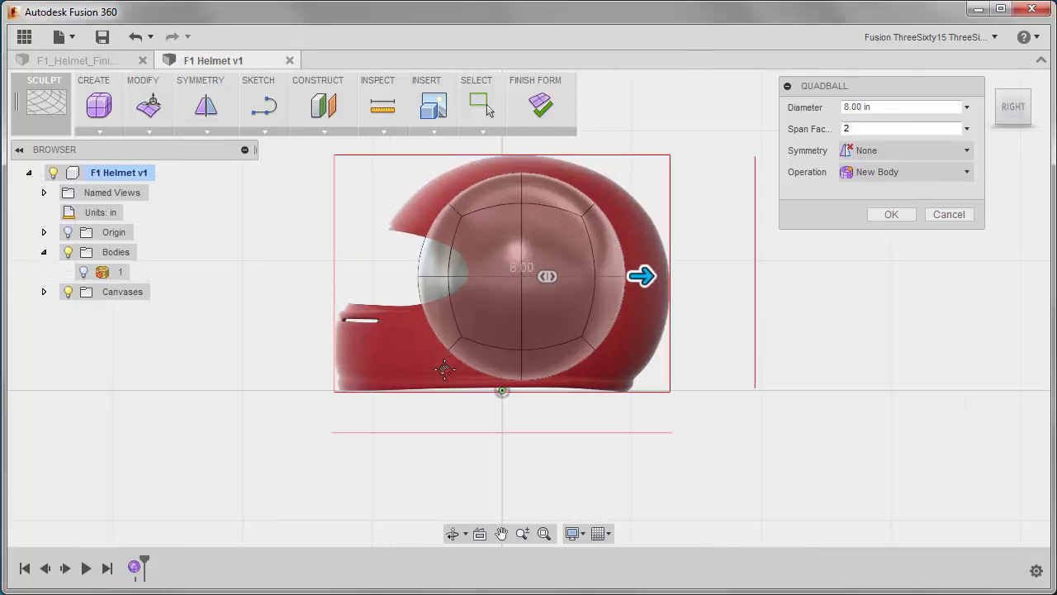
pyautogui.moveTo(440, 352); pyautogui.dragTo(436, 380, button='middle')
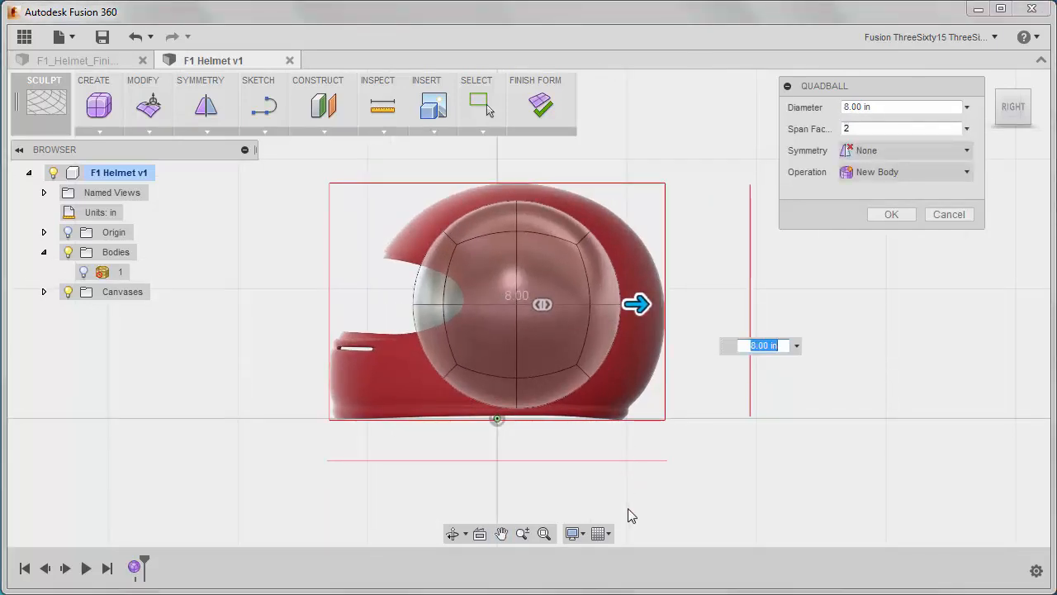
pyautogui.click(610, 535)
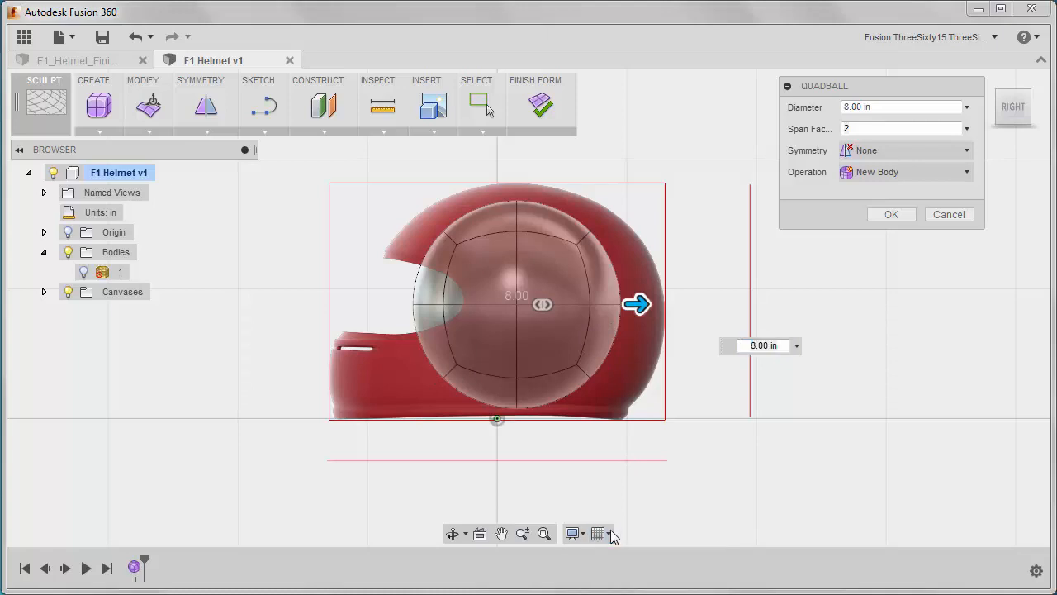
pyautogui.moveTo(637, 304); pyautogui.dragTo(660, 304)
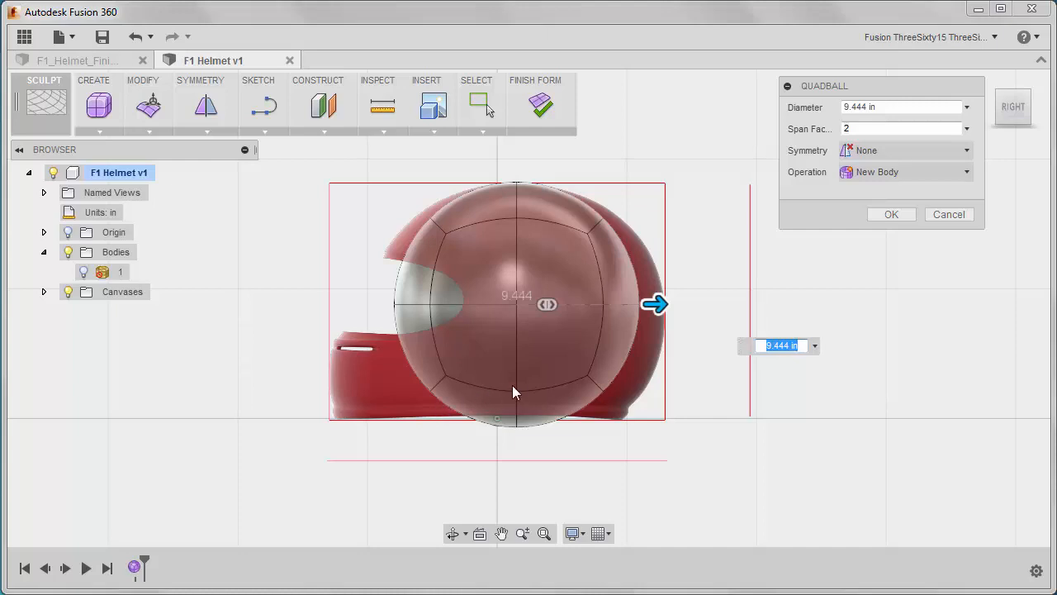
# Set the quadball's span faces to 2 and create it as a new body.
pyautogui.moveTo(542, 302)
pyautogui.mouseDown()
pyautogui.moveTo(553, 302)
pyautogui.moveTo(532, 299)
pyautogui.mouseUp()
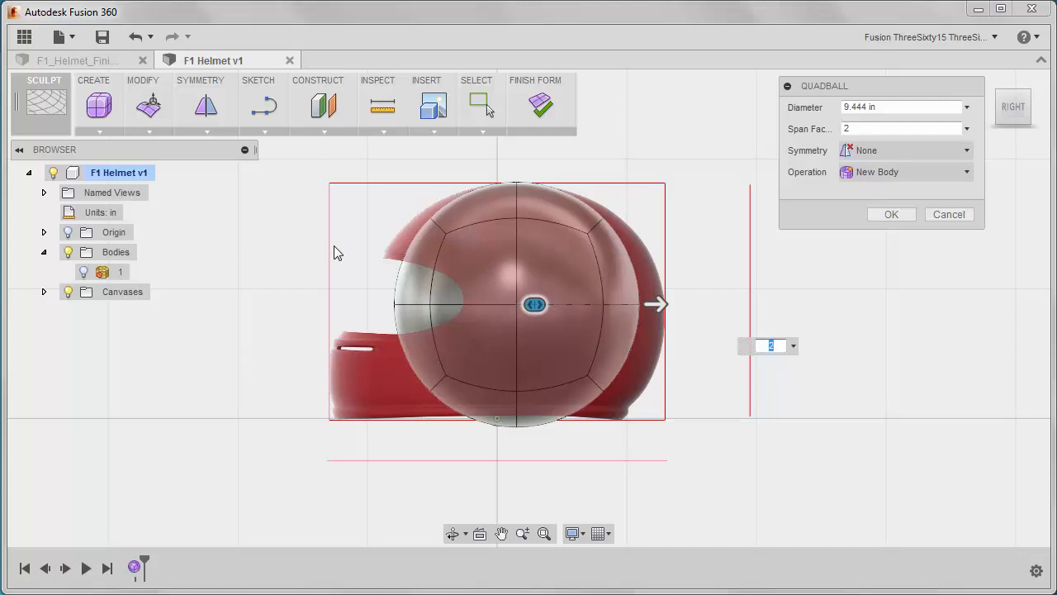
pyautogui.moveTo(534, 307); pyautogui.dragTo(553, 305)
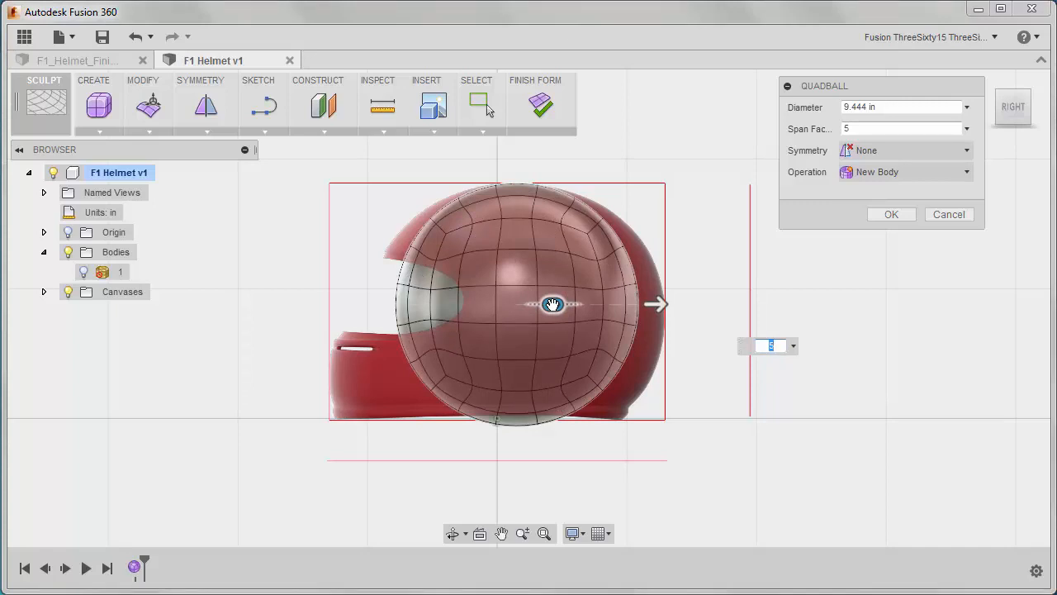
pyautogui.moveTo(553, 305); pyautogui.dragTo(529, 303)
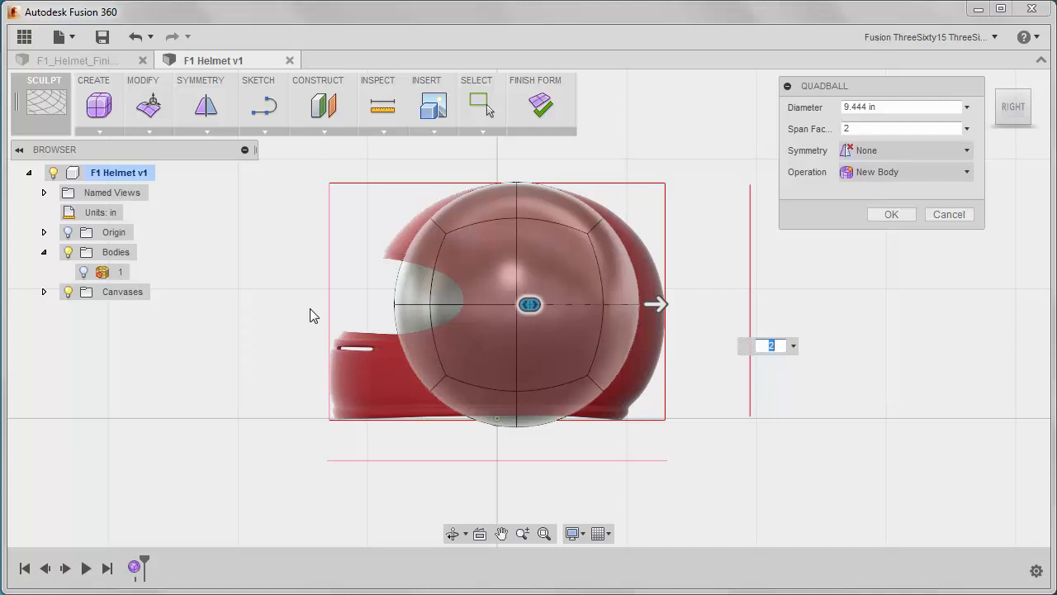
pyautogui.click(880, 214)
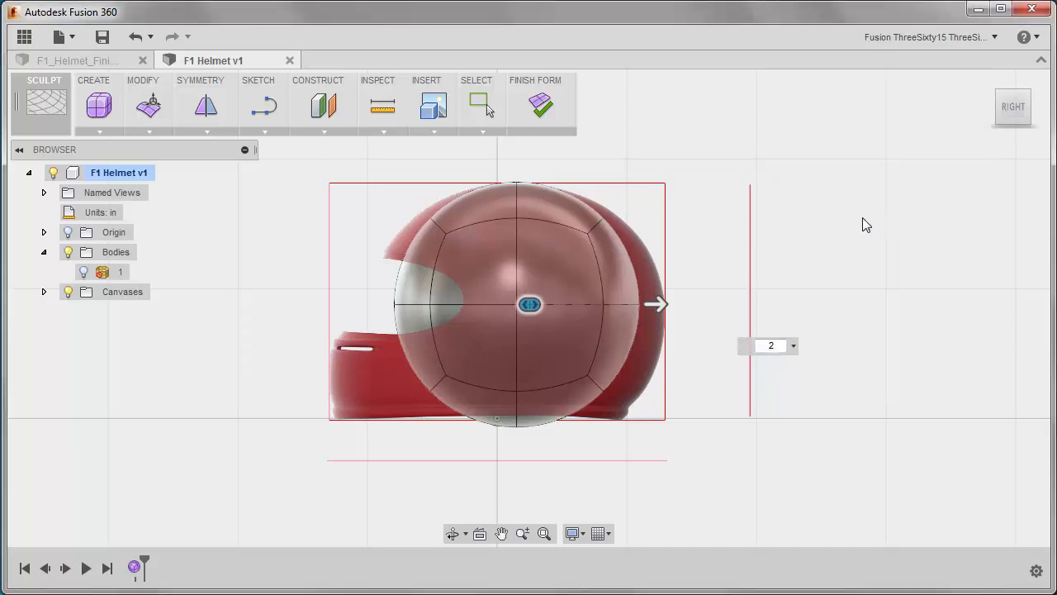
# Start Edit Form on the quadball, limit the selection to vertices and select its topmost vertex.
pyautogui.rightClick(248, 252)
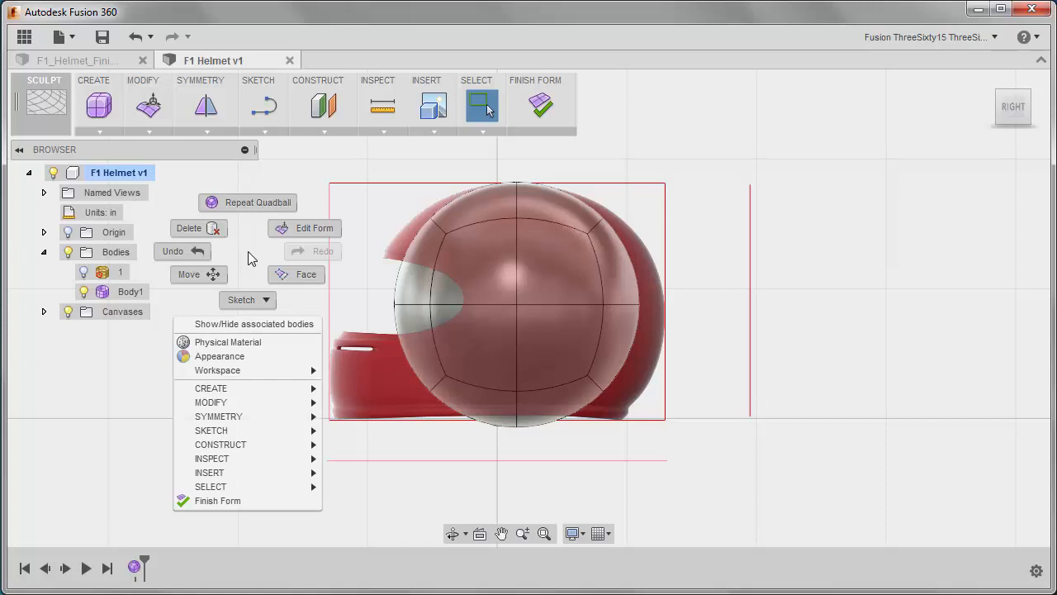
pyautogui.click(286, 226)
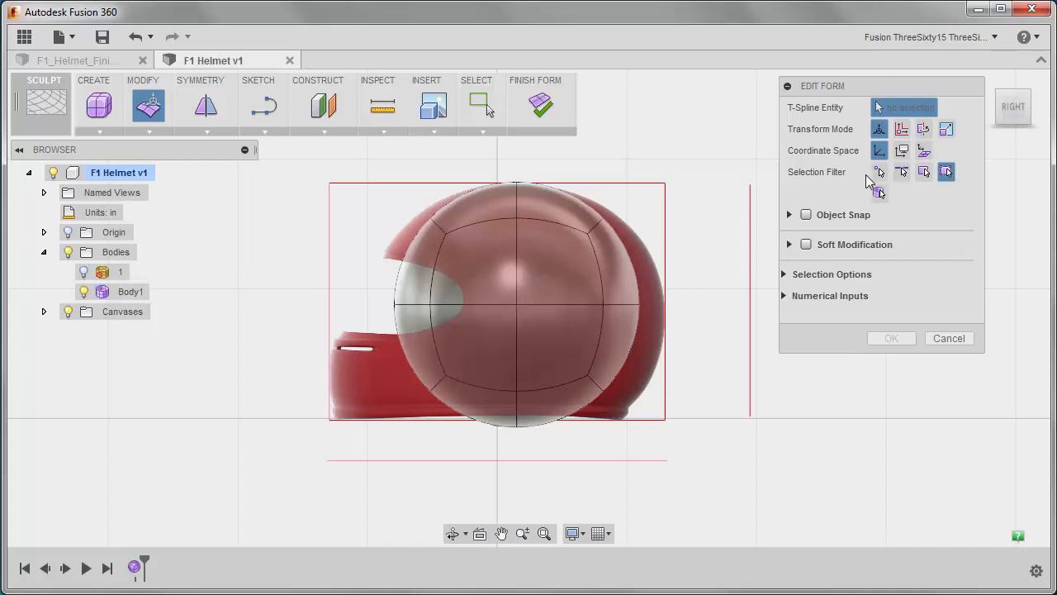
pyautogui.click(880, 174)
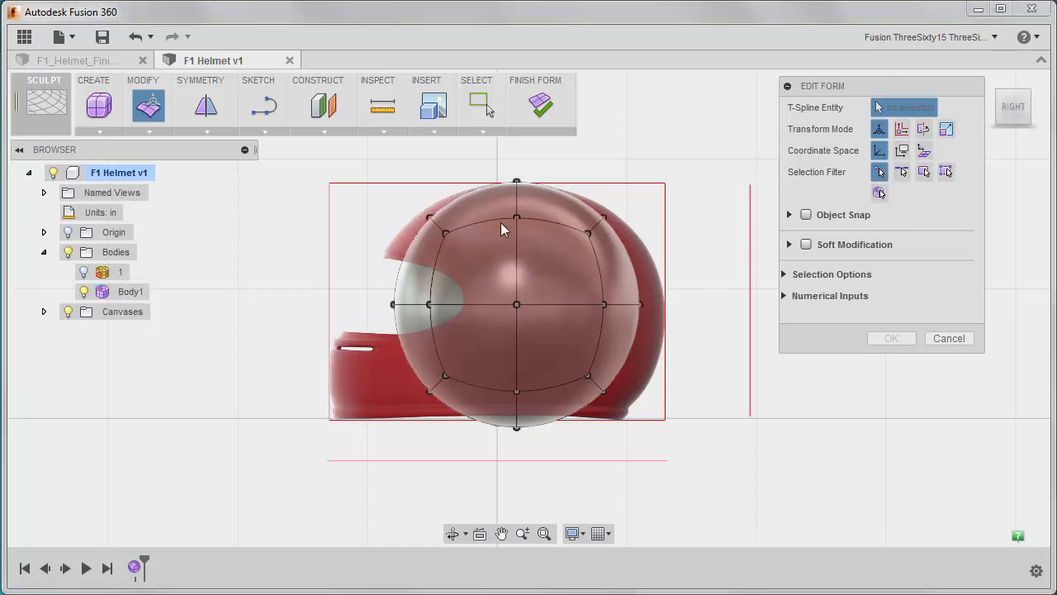
pyautogui.click(445, 235)
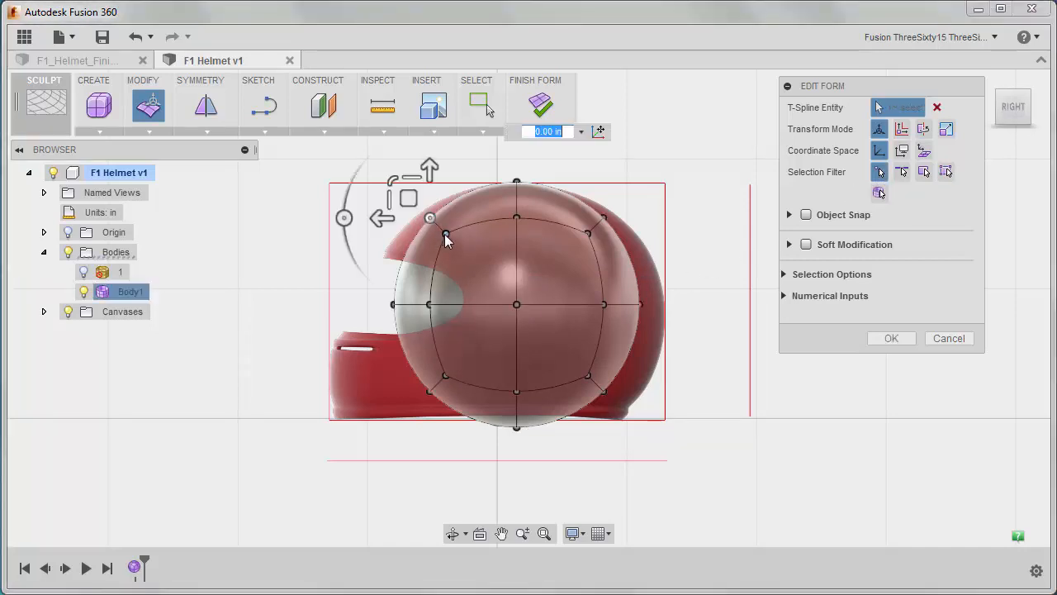
pyautogui.click(517, 183)
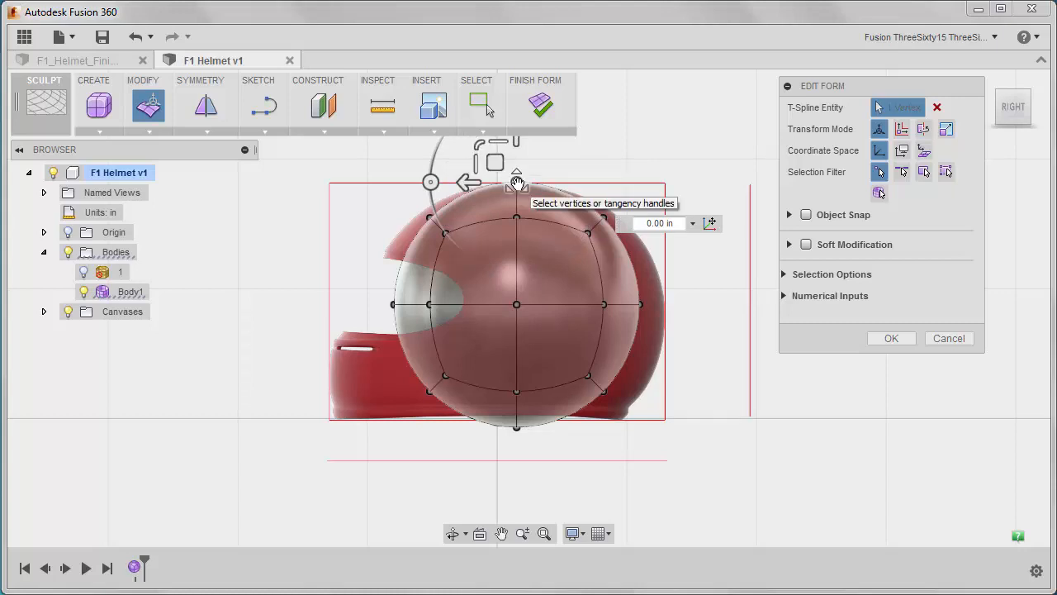
# In the right view, limit the Edit Form selection to edges and select single edges around the quadball's side center.
pyautogui.keyDown('shift'); pyautogui.moveTo(377, 295); pyautogui.dragTo(435, 333, button='middle'); pyautogui.keyUp('shift')
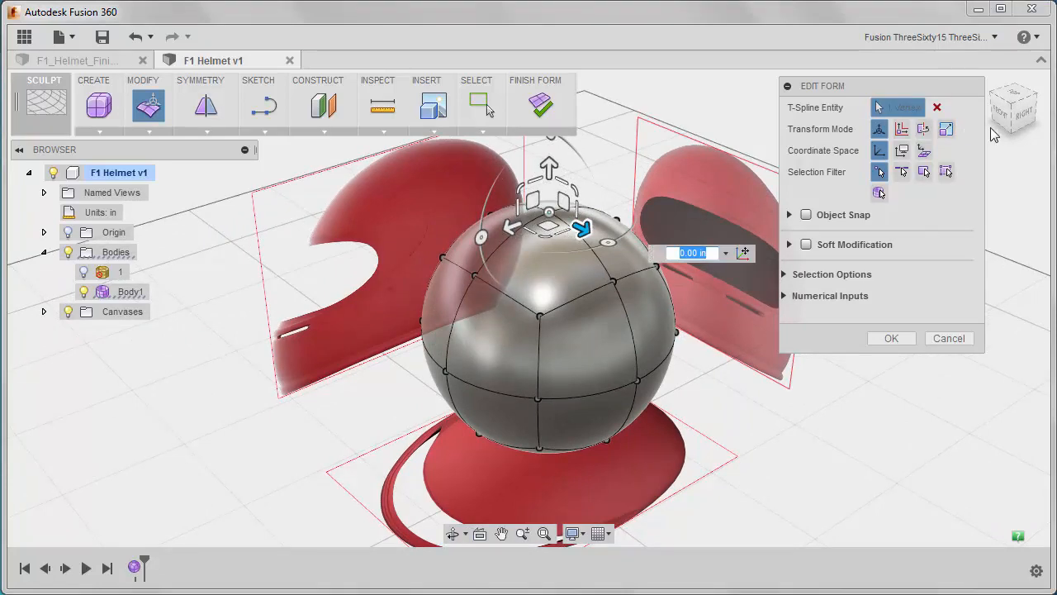
pyautogui.click(1022, 114)
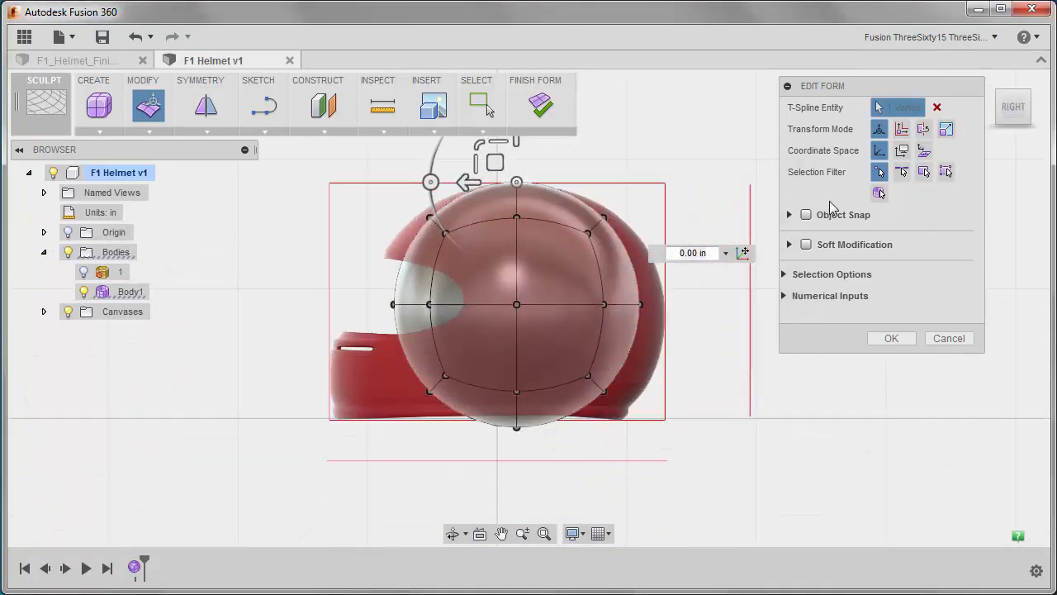
pyautogui.click(902, 171)
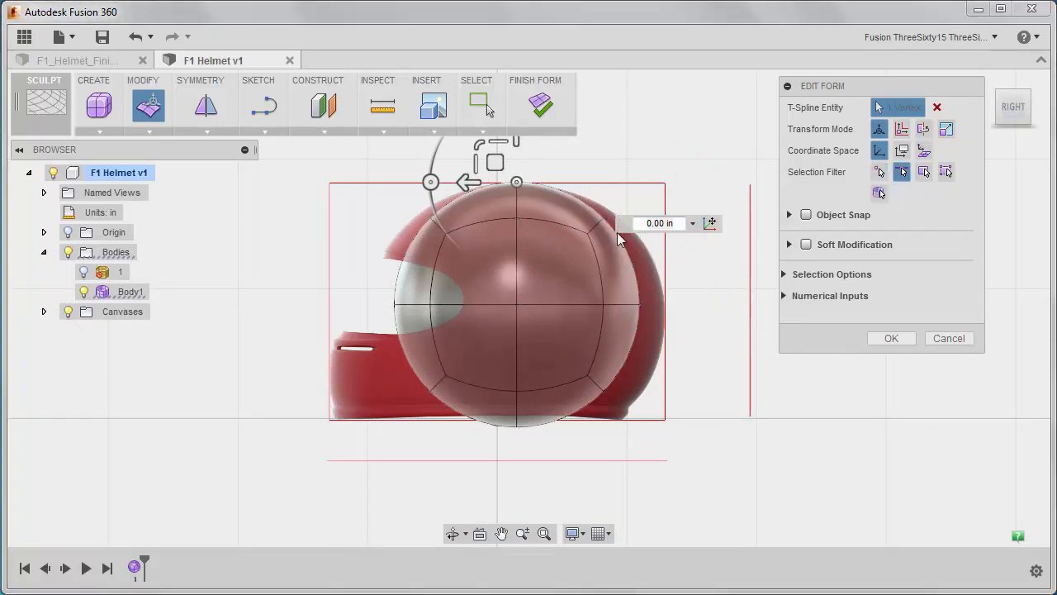
pyautogui.click(520, 262)
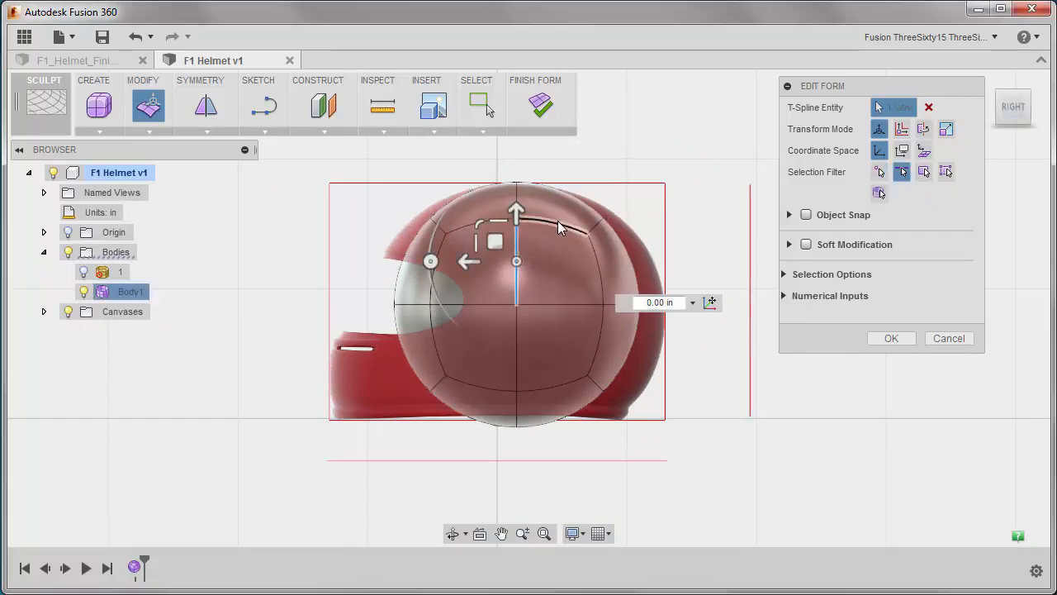
pyautogui.click(560, 220)
pyautogui.click(540, 304)
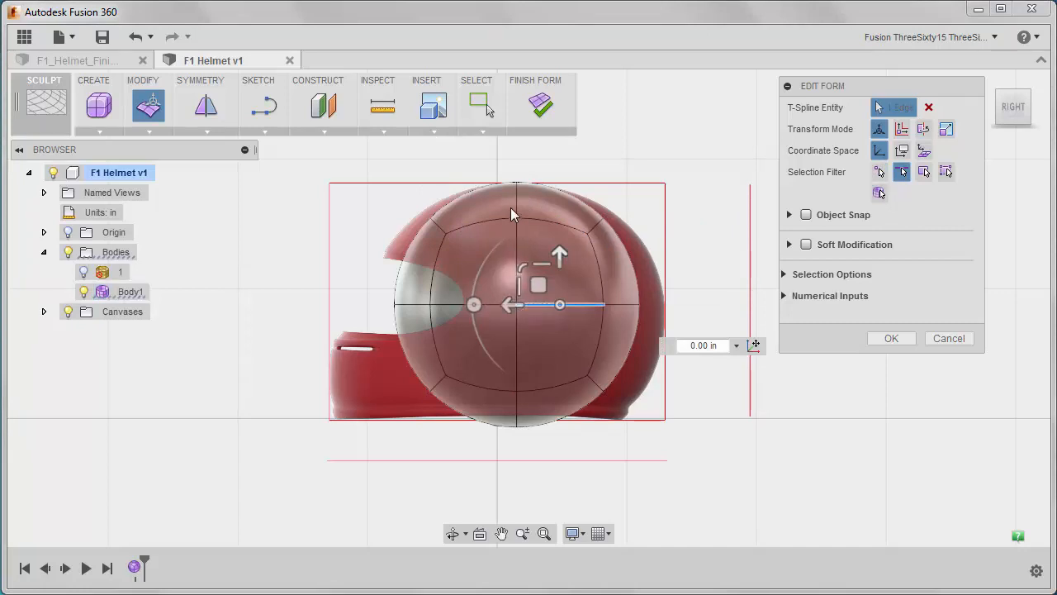
# Limit the Edit Form selection to faces and select the upper front face, then limit it to bodies and select the whole quadball.
pyautogui.click(918, 174)
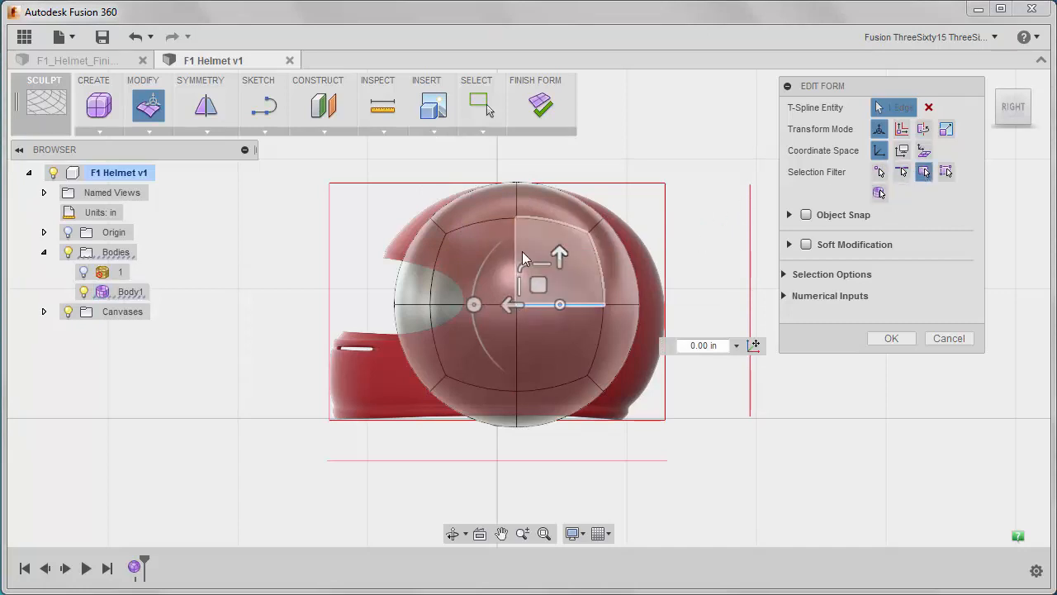
pyautogui.click(473, 249)
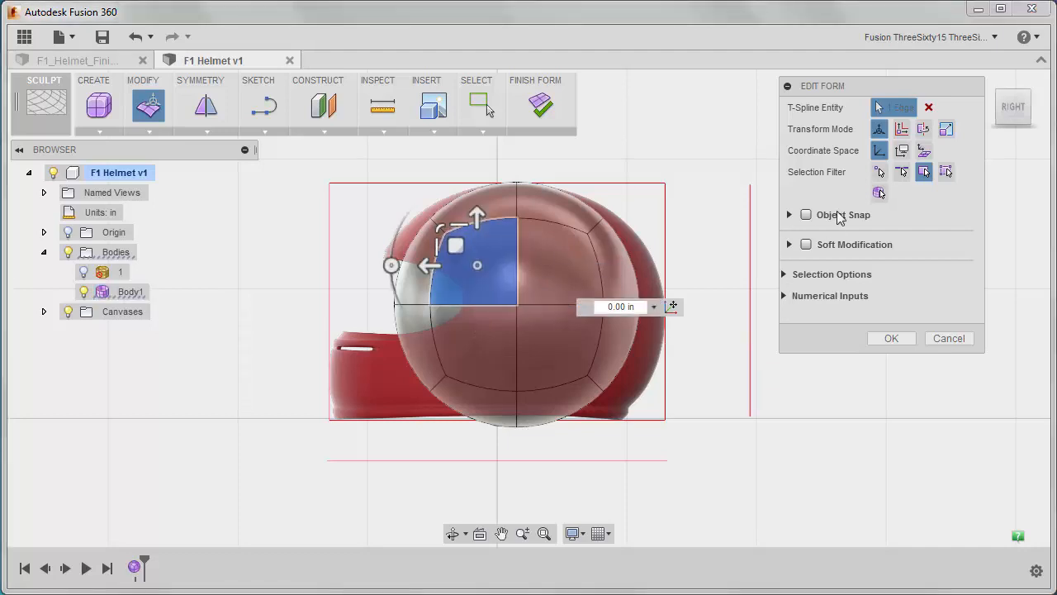
pyautogui.click(946, 173)
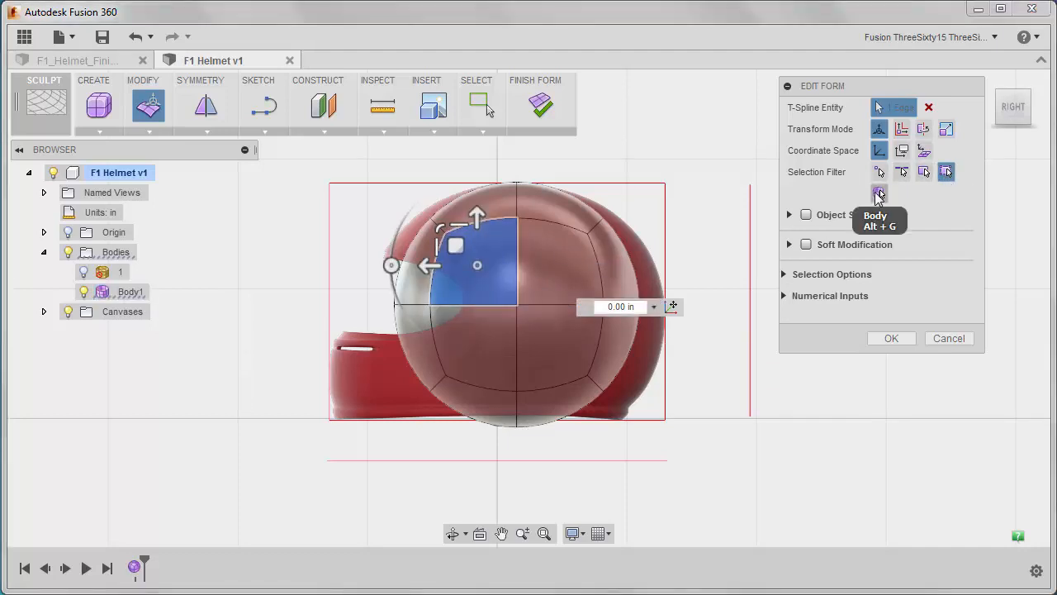
pyautogui.click(879, 193)
pyautogui.click(582, 261)
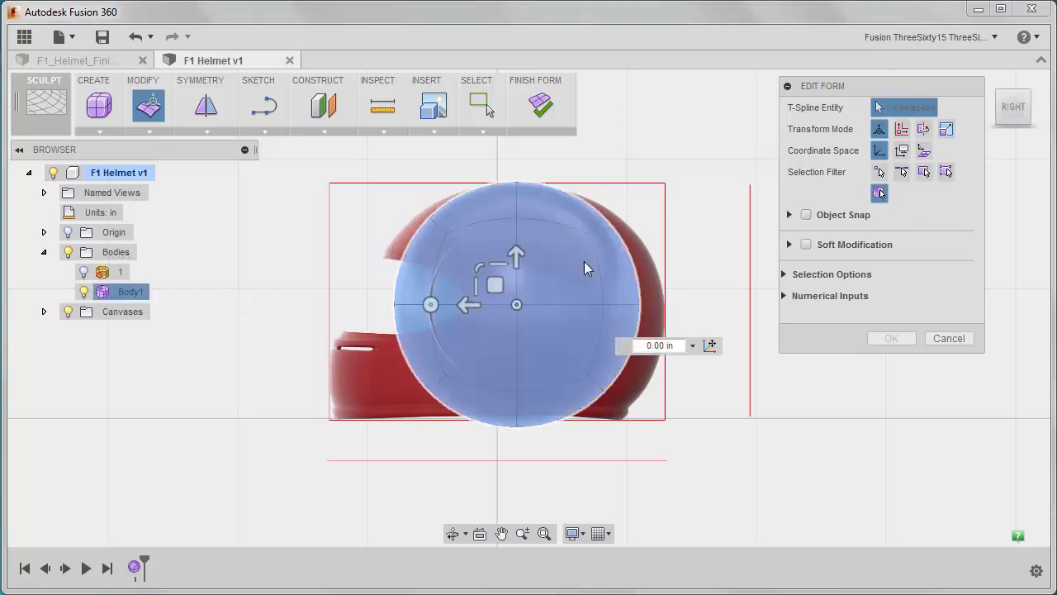
# Limit the selection to vertices and move the quadball's side center vertex about 0.096 in up and 0.096 in rearward.
pyautogui.click(879, 171)
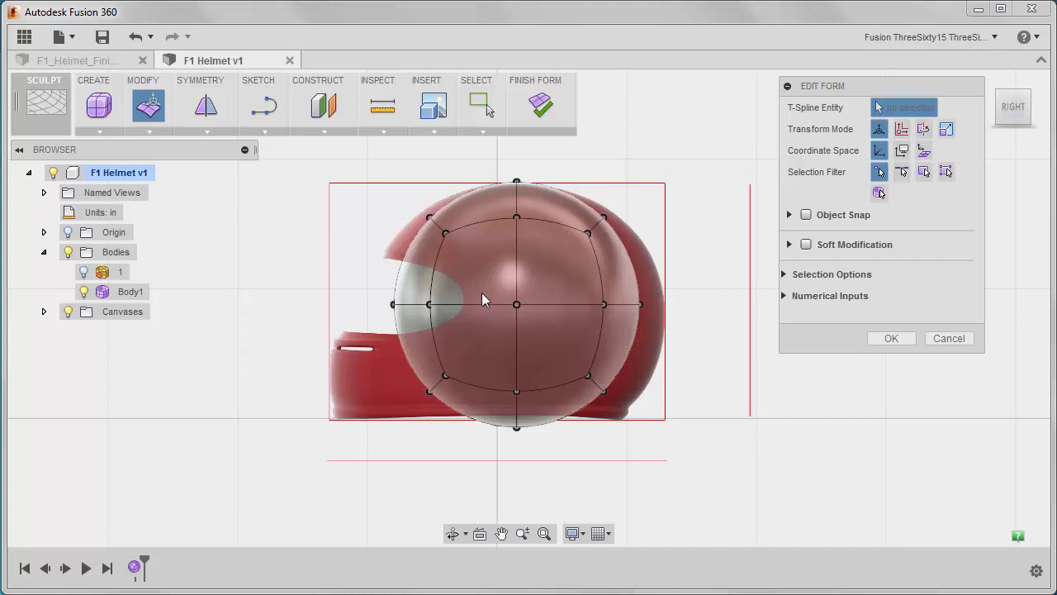
pyautogui.click(515, 304)
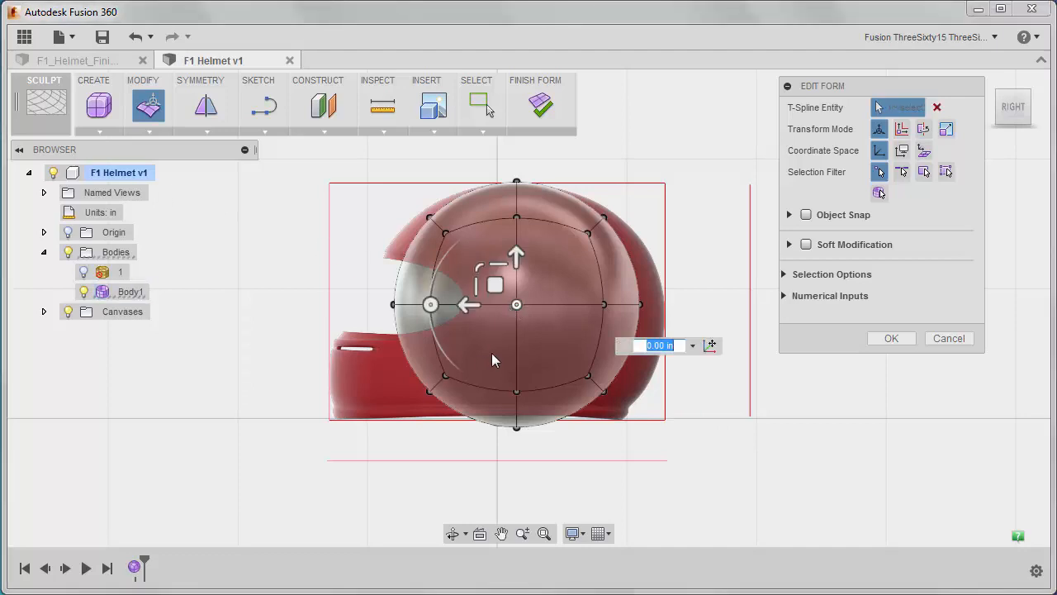
pyautogui.moveTo(494, 285)
pyautogui.mouseDown()
pyautogui.moveTo(481, 275)
pyautogui.moveTo(475, 290)
pyautogui.moveTo(513, 294)
pyautogui.moveTo(497, 283)
pyautogui.mouseUp()
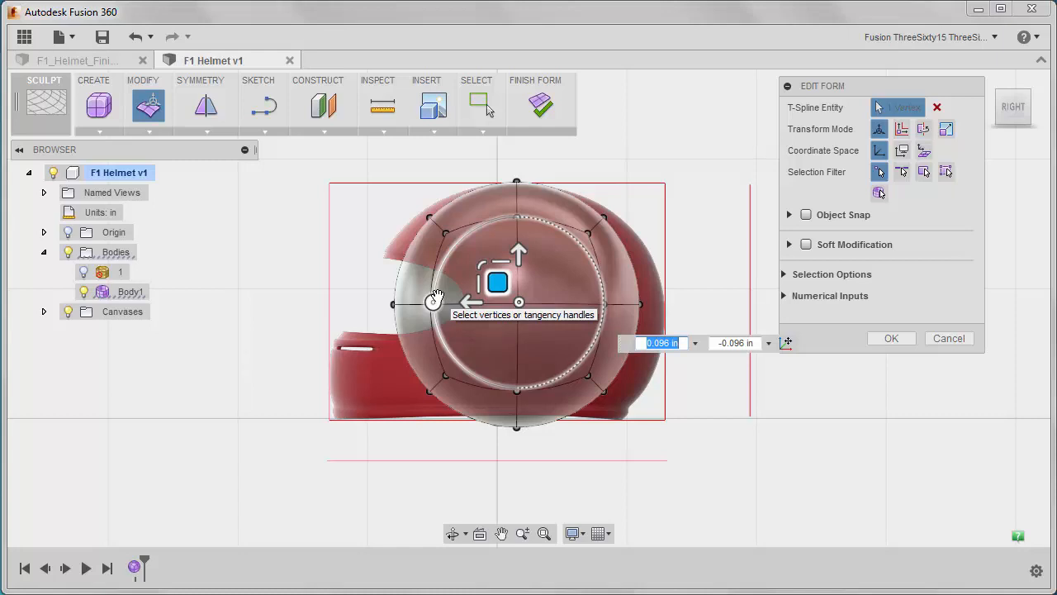
# Limit the selection to edges and move the vertical edge above the quadball's side center slightly downward.
pyautogui.click(902, 171)
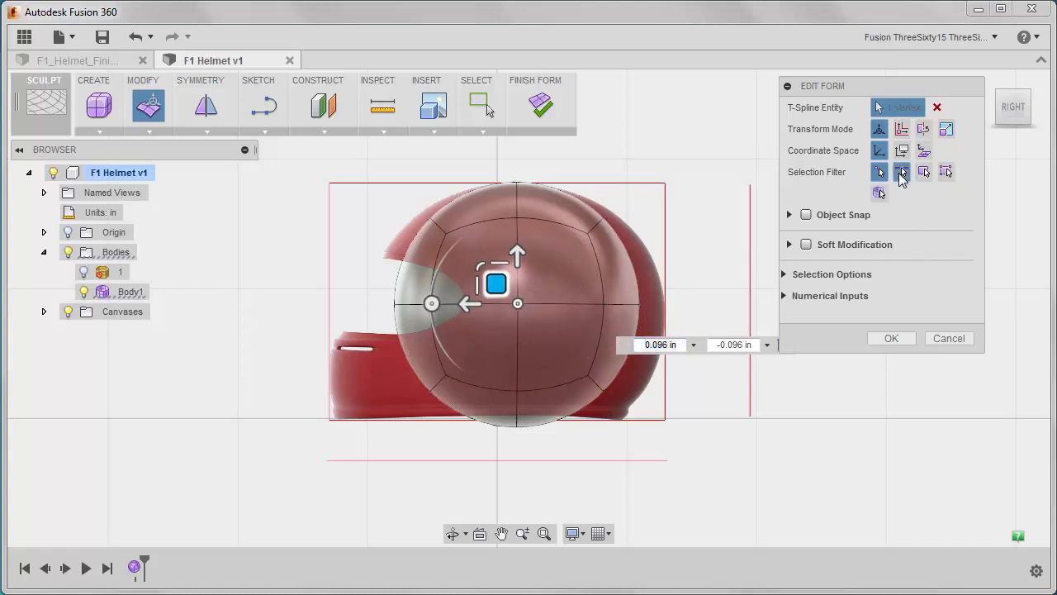
pyautogui.moveTo(518, 244); pyautogui.dragTo(518, 202)
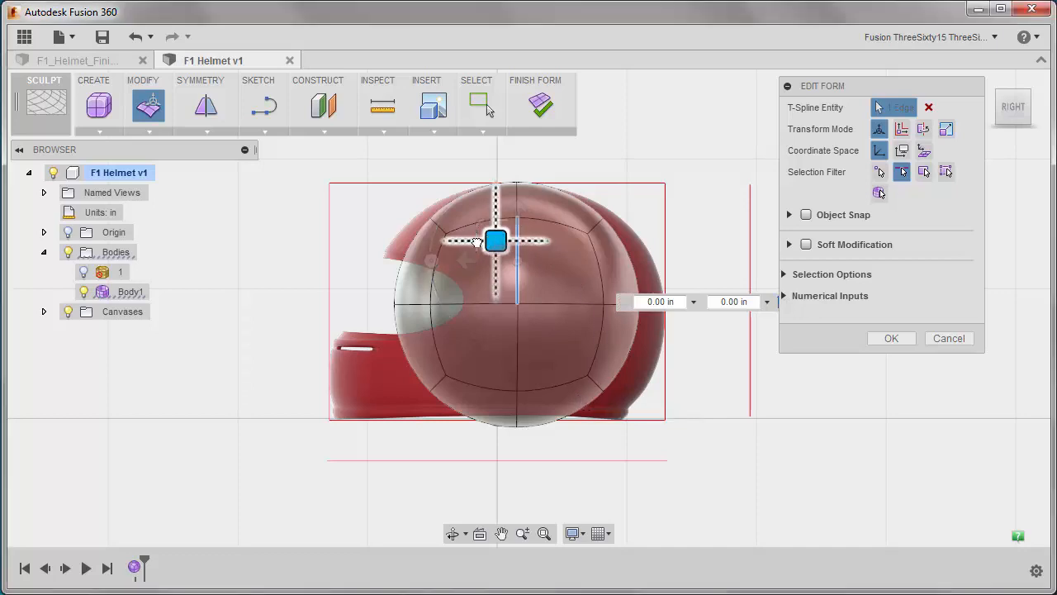
pyautogui.moveTo(495, 241)
pyautogui.mouseDown()
pyautogui.moveTo(446, 263)
pyautogui.moveTo(487, 291)
pyautogui.moveTo(564, 229)
pyautogui.moveTo(486, 218)
pyautogui.moveTo(491, 257)
pyautogui.moveTo(494, 248)
pyautogui.mouseUp()
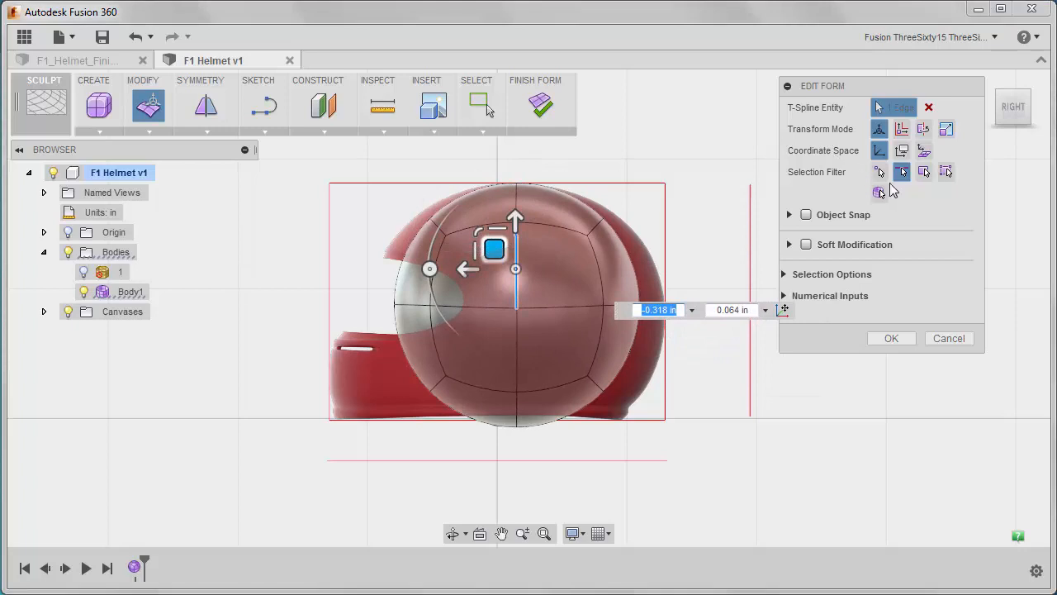
# Limit the selection to faces, move the upper rear face beside the side center slightly rearward and finish the form edit.
pyautogui.click(880, 172)
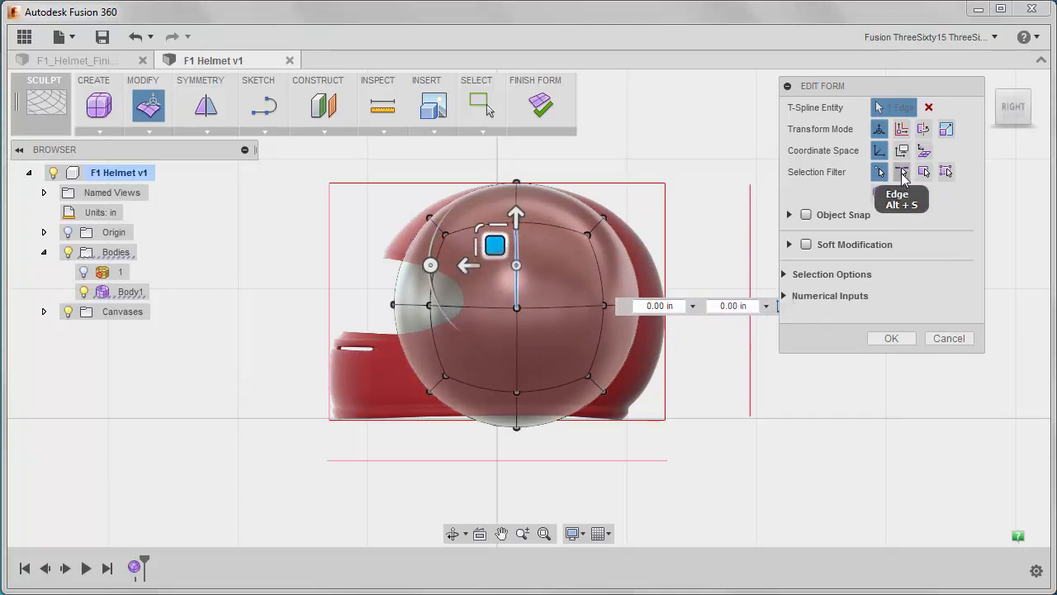
pyautogui.click(902, 171)
pyautogui.click(924, 171)
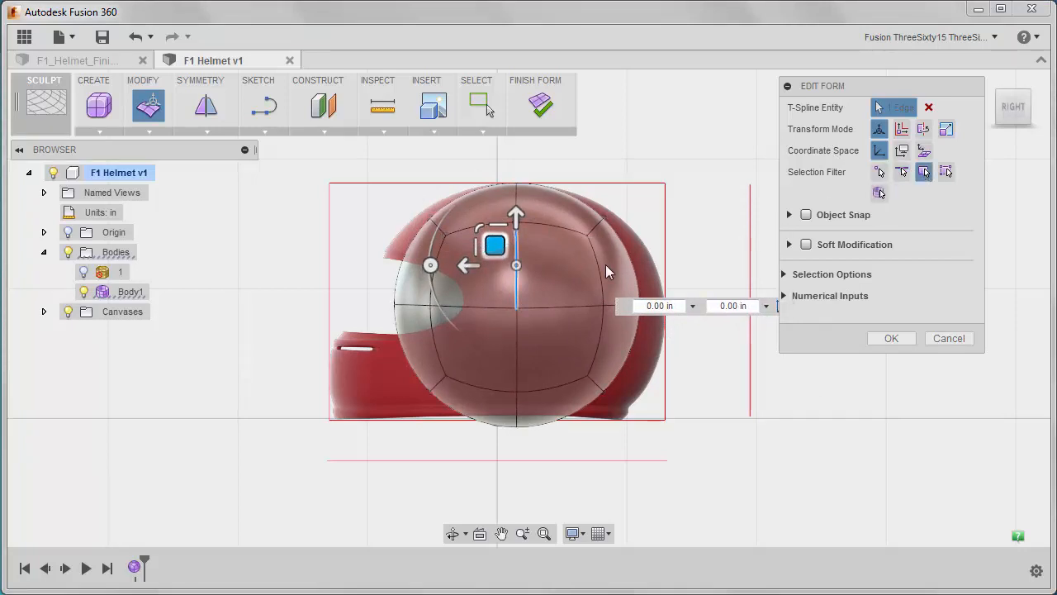
pyautogui.click(568, 276)
pyautogui.moveTo(524, 243); pyautogui.dragTo(568, 250)
pyautogui.click(894, 339)
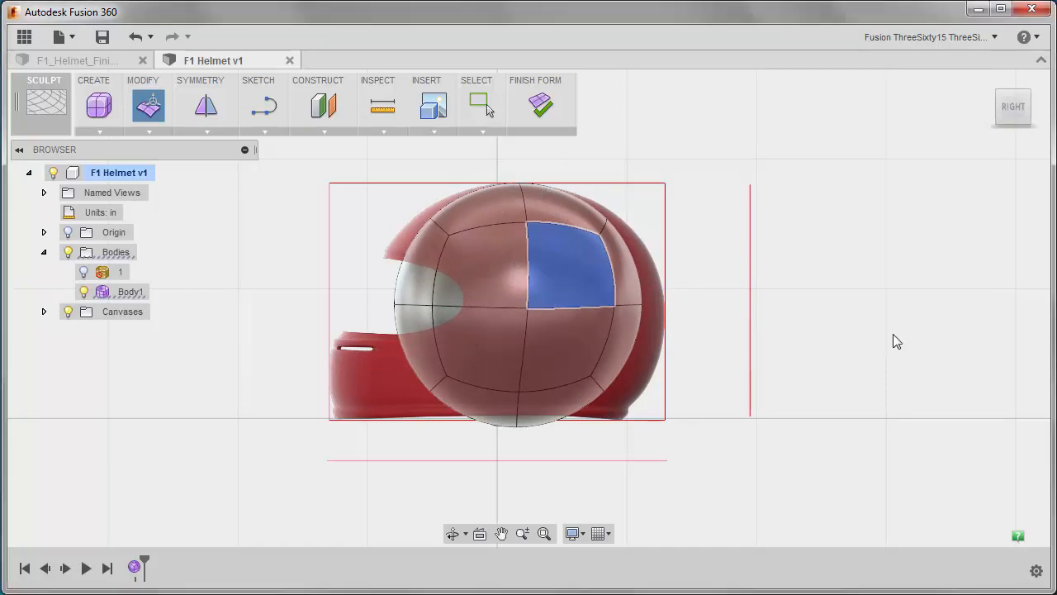
# Delete the distorted quadball body Body1.
pyautogui.keyDown('shift'); pyautogui.moveTo(647, 415); pyautogui.dragTo(694, 433, button='middle'); pyautogui.keyUp('shift')
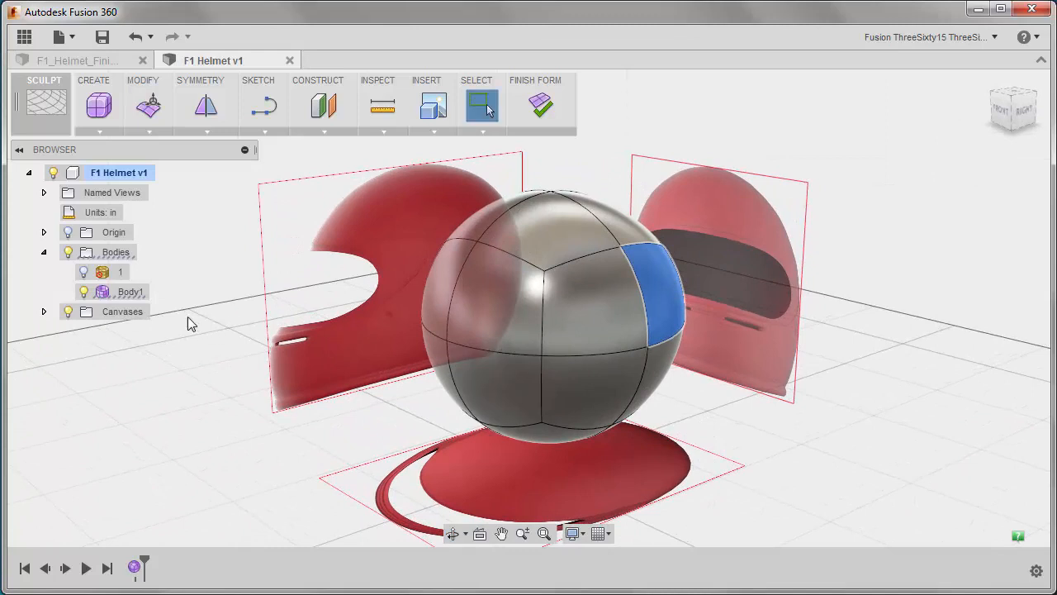
pyautogui.click(142, 296)
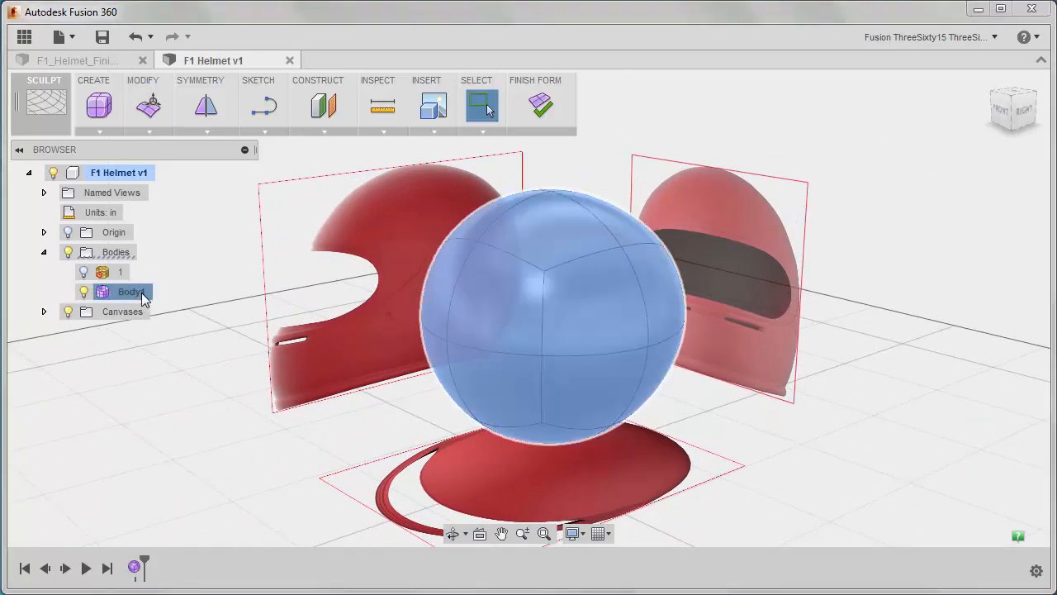
pyautogui.rightClick(144, 297)
pyautogui.click(188, 383)
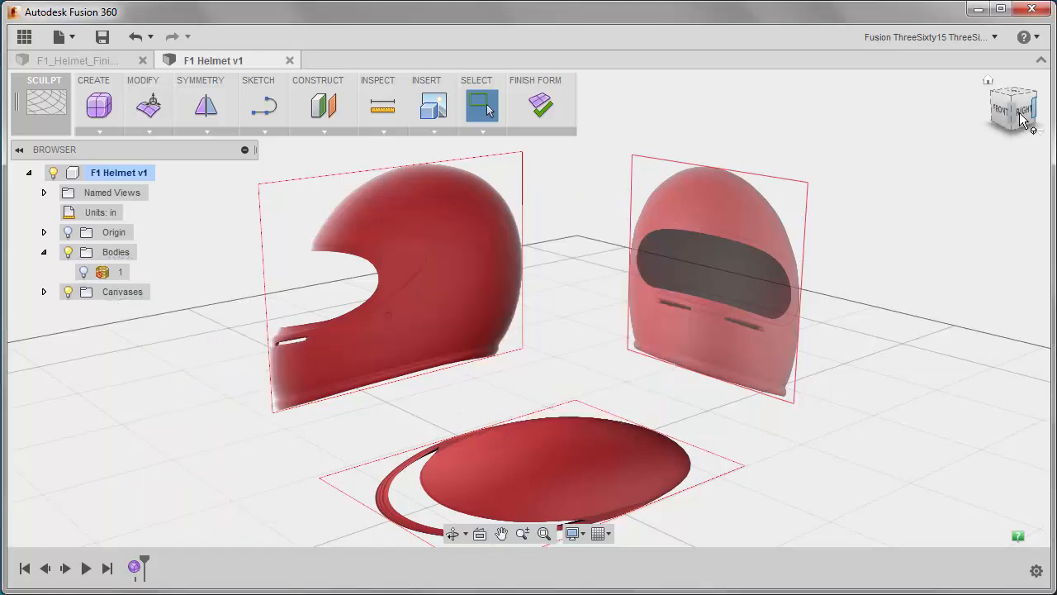
# Start a new quadball on the side plane, center it within the helmet side image and enlarge its diameter to about 8.908 in.
pyautogui.keyDown('shift'); pyautogui.moveTo(617, 290); pyautogui.dragTo(586, 283, button='middle'); pyautogui.keyUp('shift')
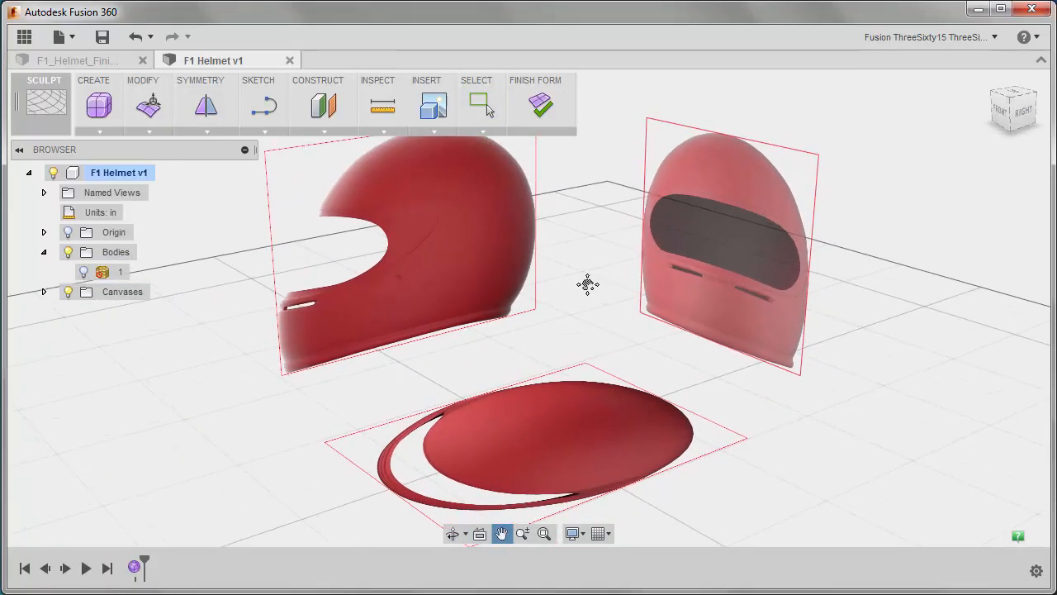
pyautogui.click(101, 132)
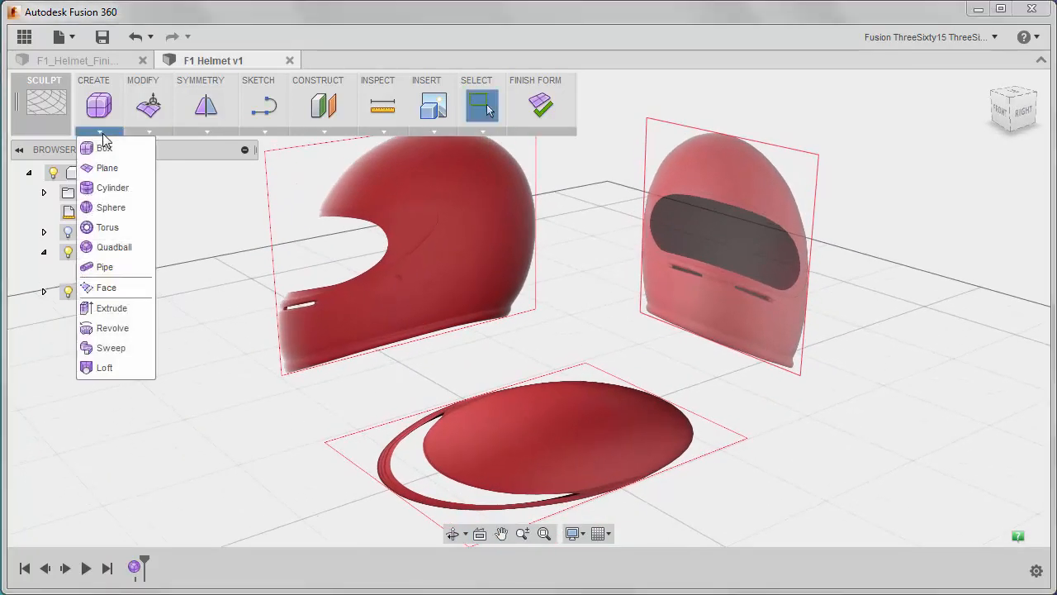
pyautogui.click(116, 247)
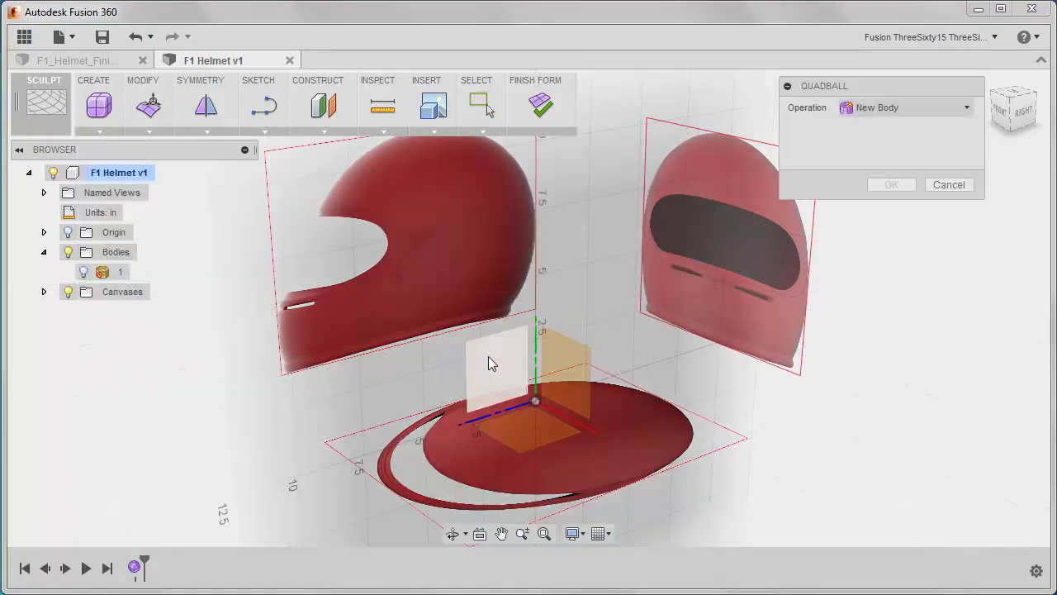
pyautogui.click(1020, 113)
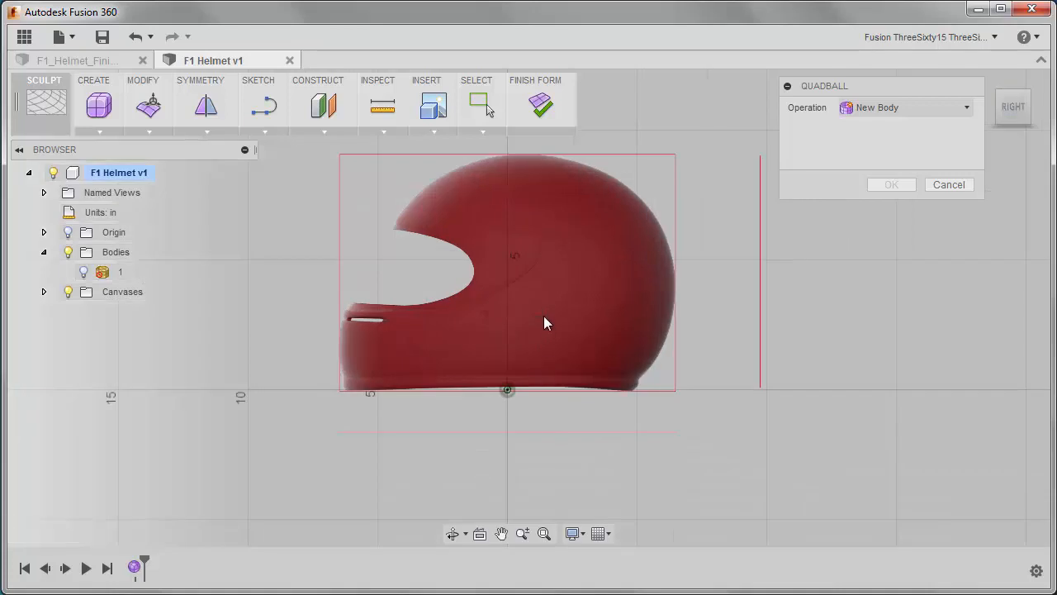
pyautogui.click(526, 272)
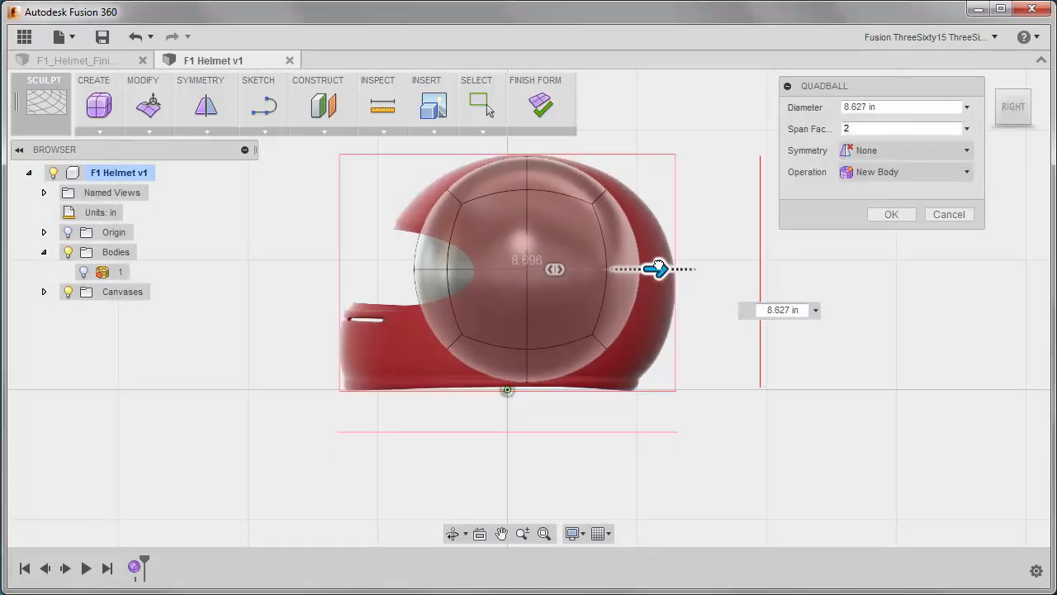
pyautogui.moveTo(658, 267); pyautogui.dragTo(665, 267)
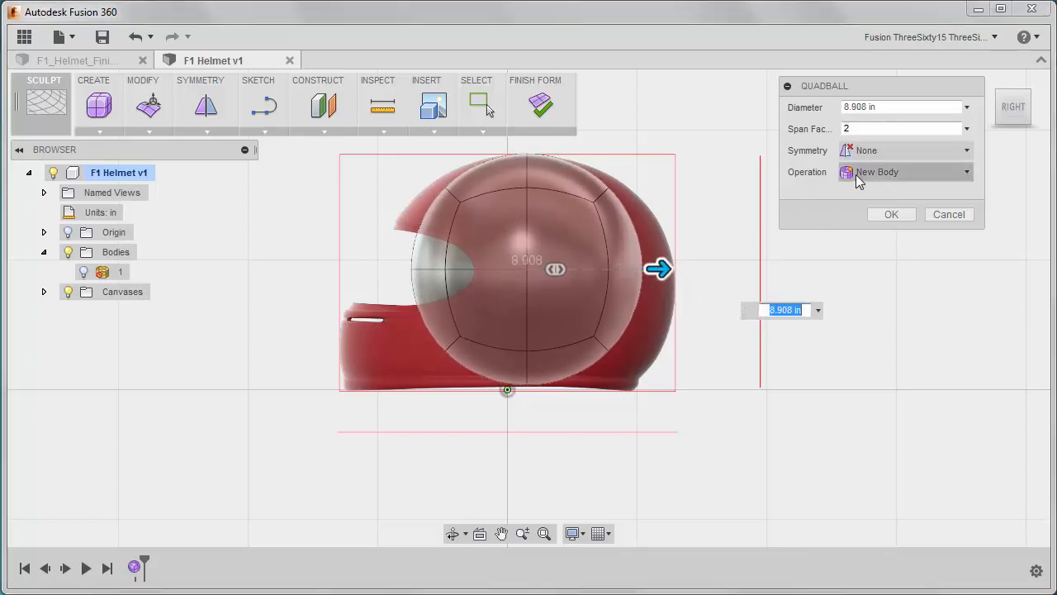
# Give the quadball mirror symmetry with Z symmetry enabled and create it as a new body.
pyautogui.click(968, 152)
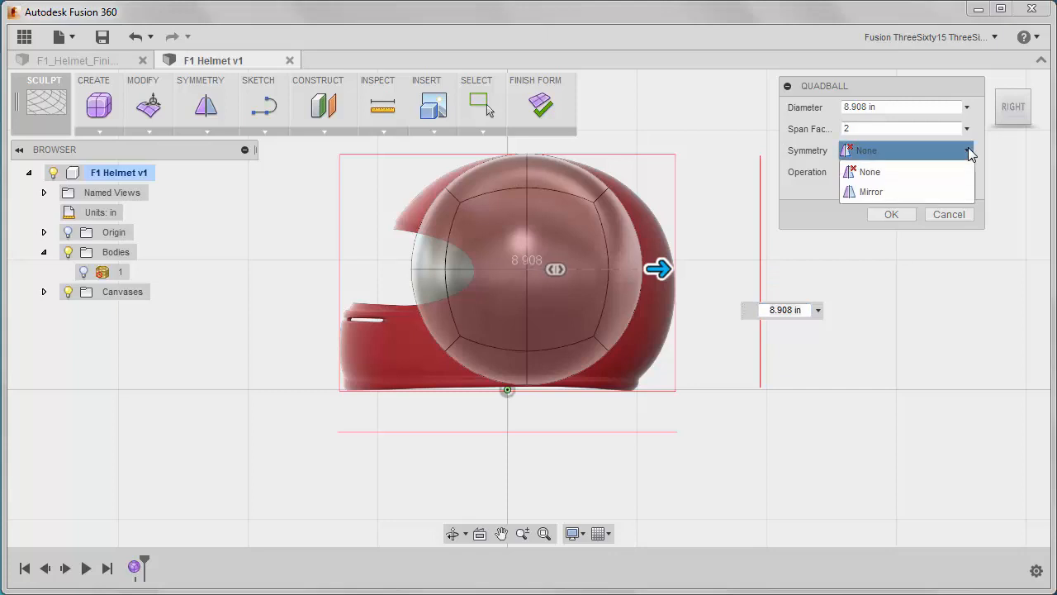
pyautogui.click(895, 193)
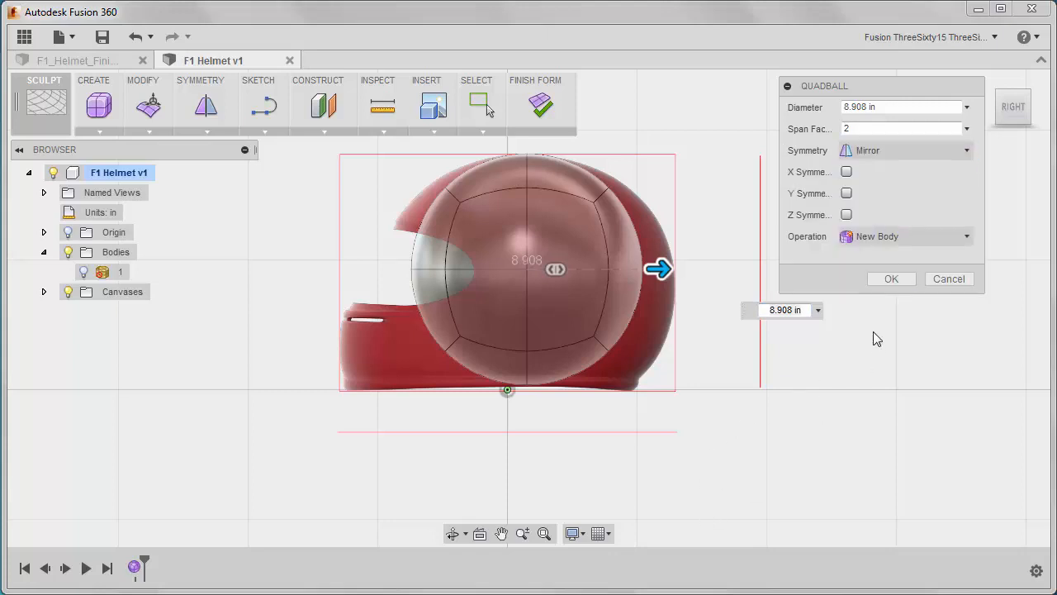
pyautogui.keyDown('shift'); pyautogui.moveTo(490, 409); pyautogui.dragTo(514, 236, button='middle'); pyautogui.keyUp('shift')
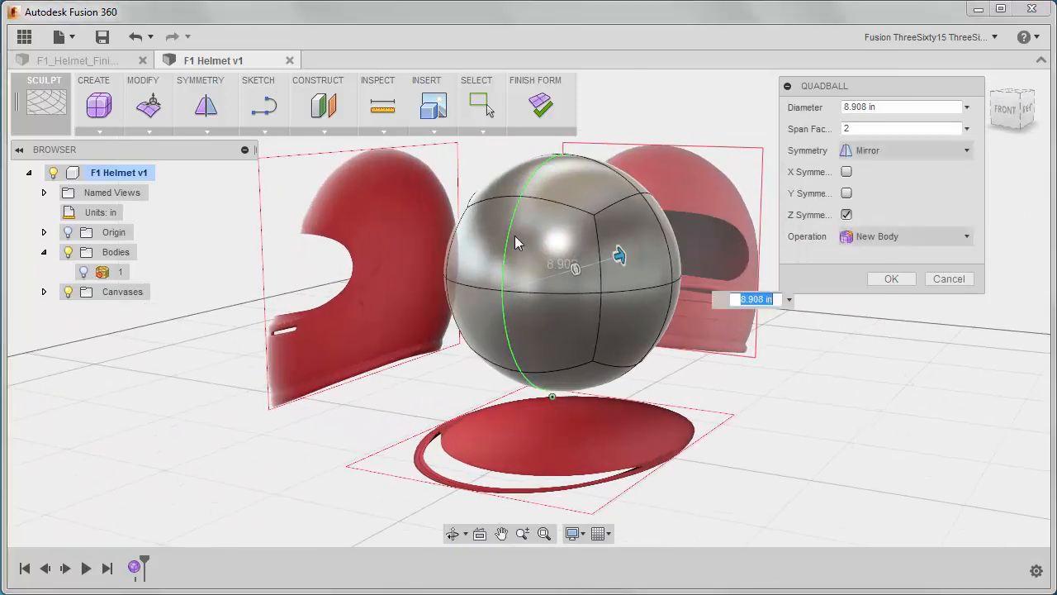
pyautogui.click(881, 281)
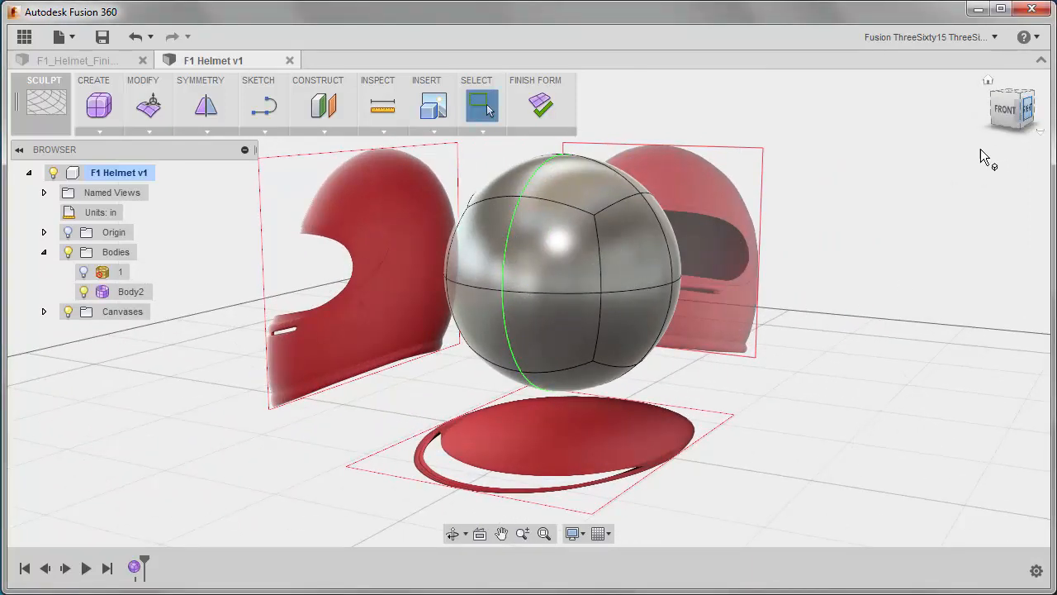
# In the right view, start Edit Form limited to vertices and move the two upper front vertices about 1.175 in forward.
pyautogui.click(1027, 108)
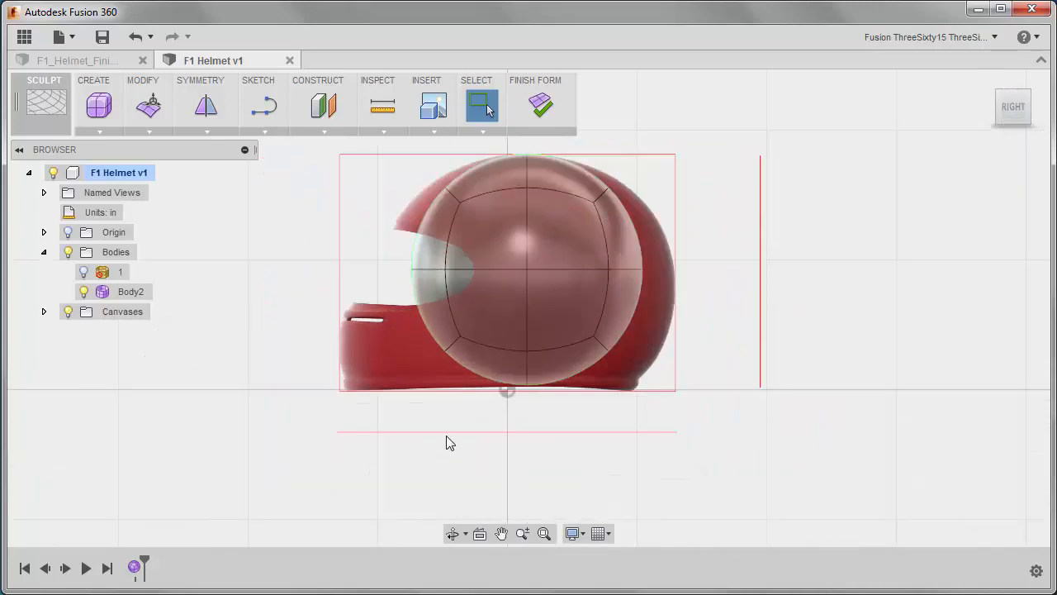
pyautogui.scroll(1, 446, 436)
pyautogui.moveTo(446, 435); pyautogui.dragTo(444, 463, button='middle')
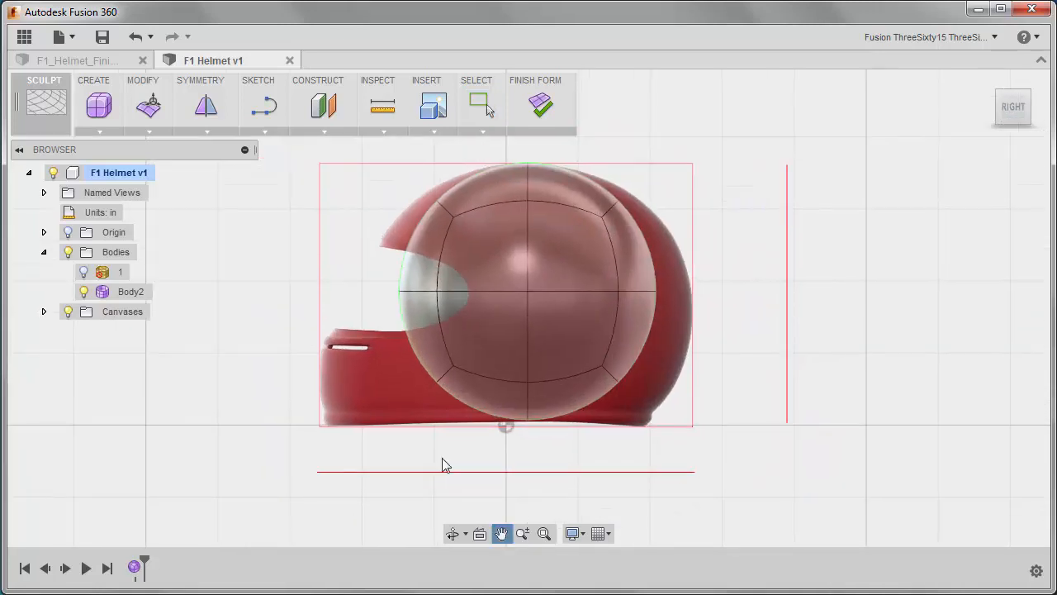
pyautogui.rightClick(223, 270)
pyautogui.click(260, 253)
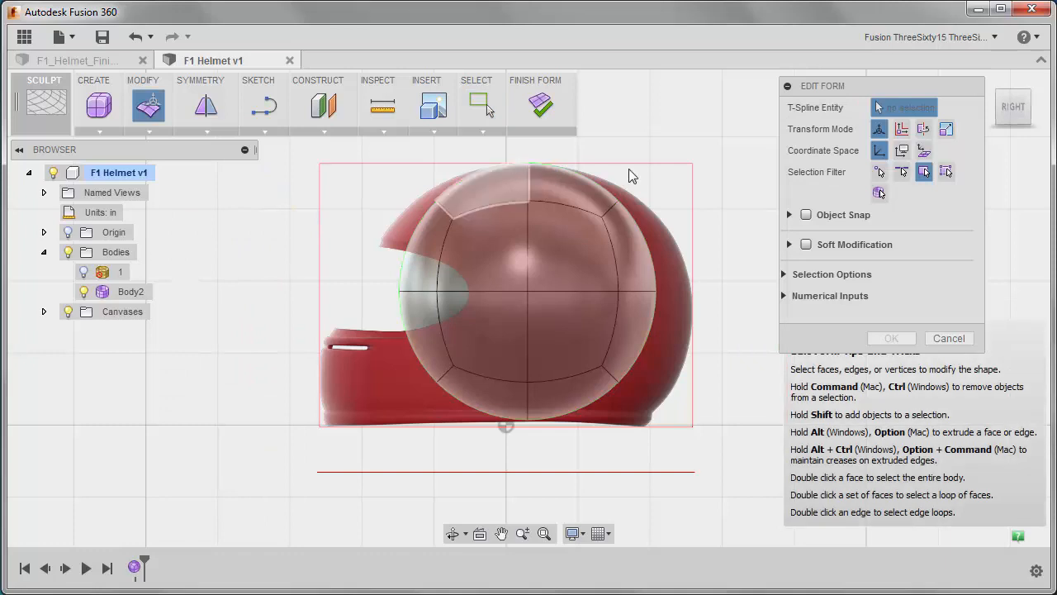
pyautogui.click(880, 171)
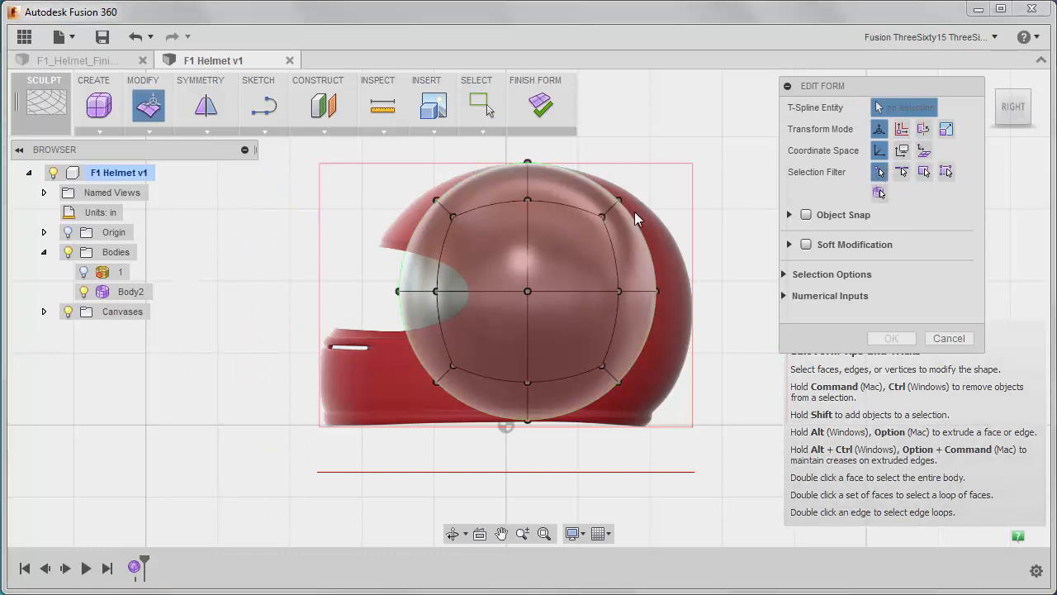
pyautogui.moveTo(395, 175); pyautogui.dragTo(475, 236)
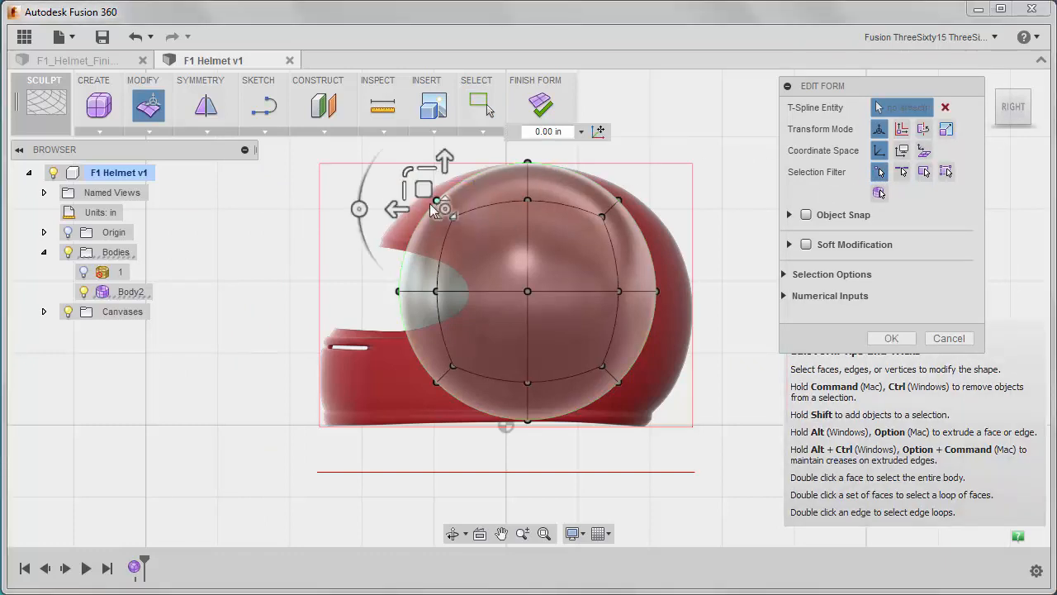
pyautogui.moveTo(423, 189); pyautogui.dragTo(391, 192)
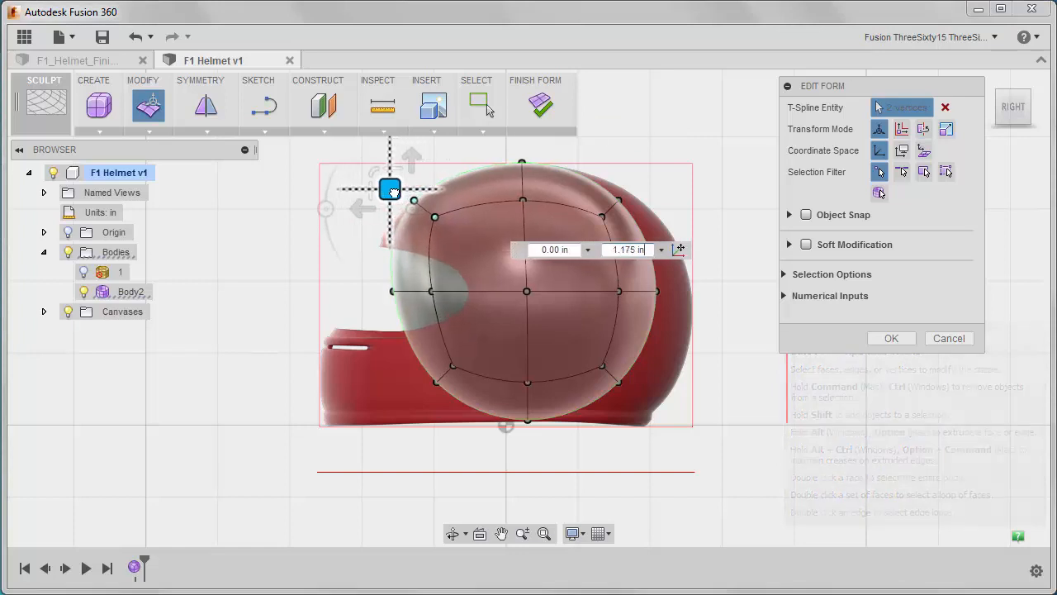
# Select the four upper rear vertices together and move them about 1.15 in rearward and 0.2 in down toward the helmet outline.
pyautogui.click(442, 337)
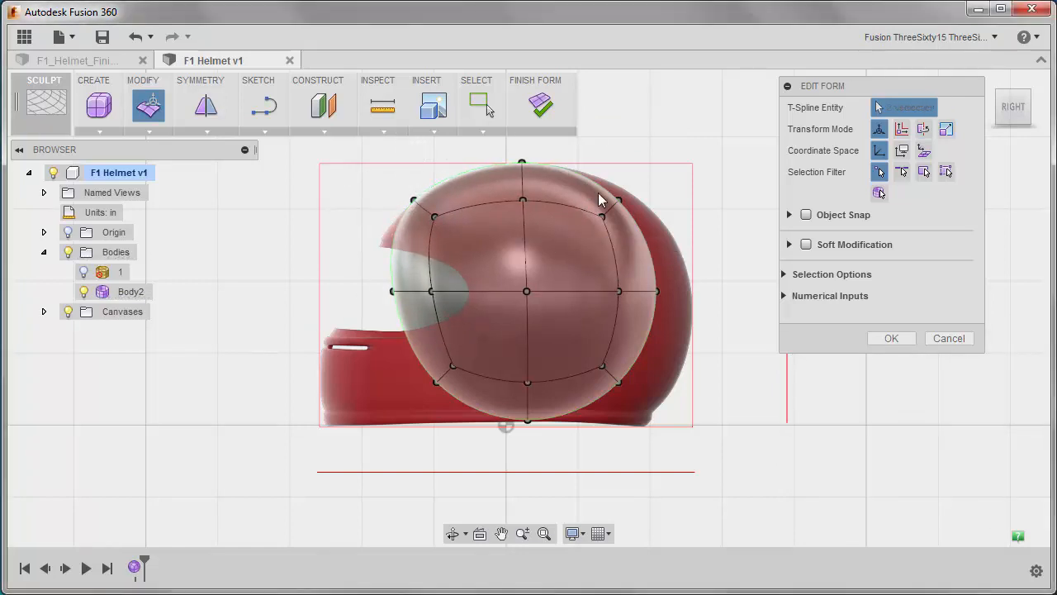
pyautogui.moveTo(584, 182); pyautogui.dragTo(679, 293)
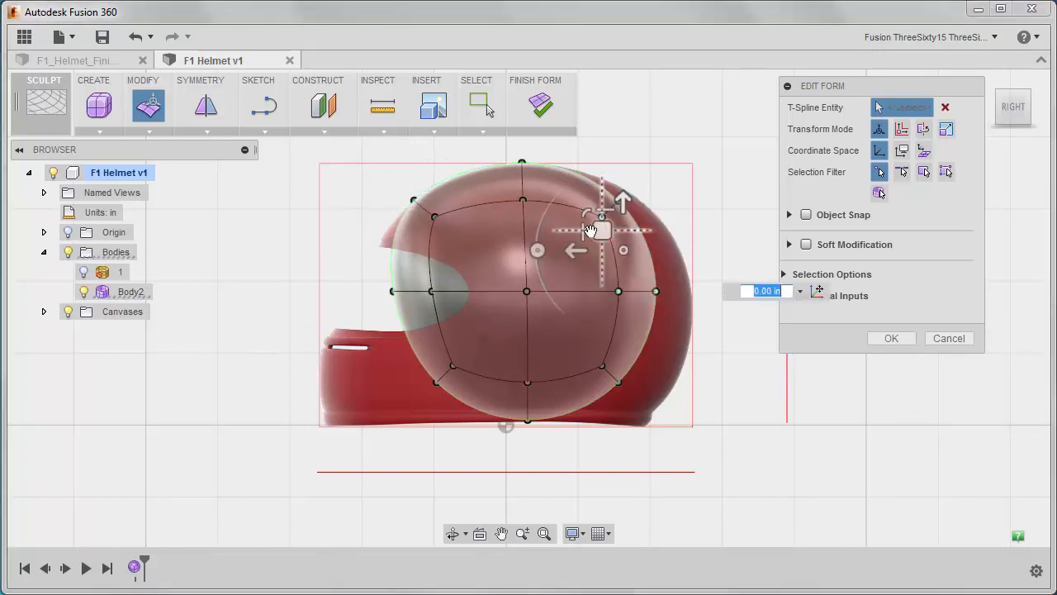
pyautogui.moveTo(601, 230); pyautogui.dragTo(632, 236)
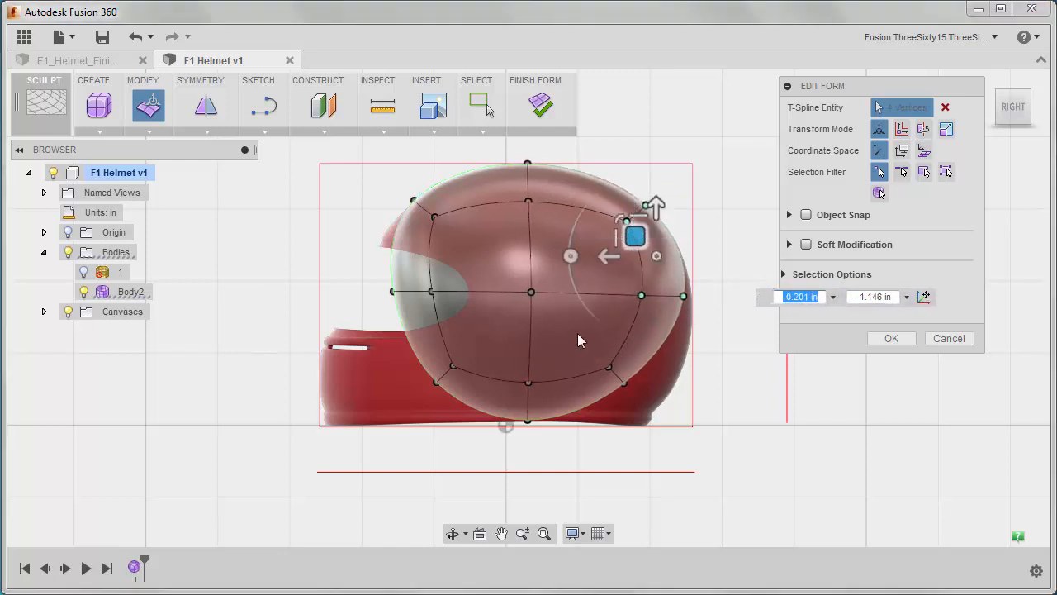
# Move the lower rear vertices down past the helmet's base, and the middle rear vertices about 0.43 in rearward and 0.086 in down.
pyautogui.moveTo(580, 334); pyautogui.dragTo(655, 427)
pyautogui.moveTo(597, 359); pyautogui.dragTo(605, 460)
pyautogui.moveTo(614, 278); pyautogui.dragTo(704, 329)
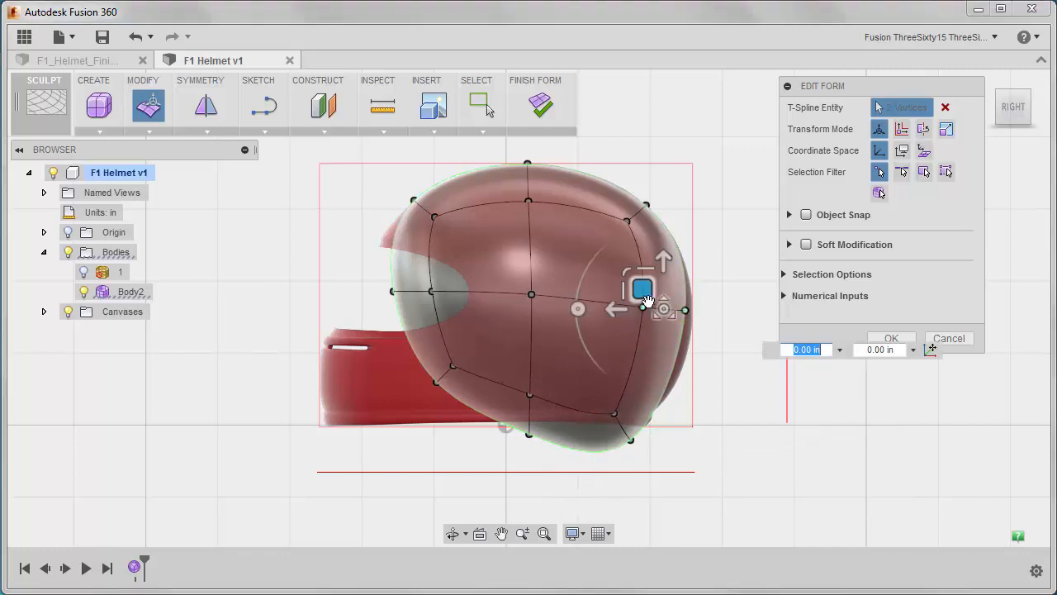
pyautogui.moveTo(641, 289); pyautogui.dragTo(654, 292)
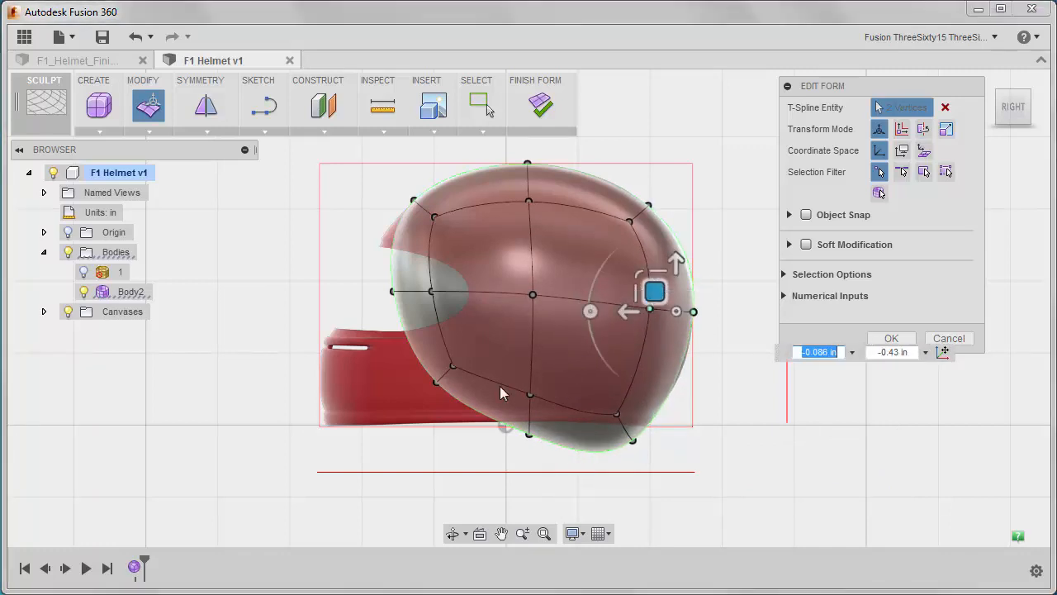
# Move the two lower front vertices about 5.56 in forward and 3.21 in down to the chin, and pull the middle front vertices forward.
pyautogui.moveTo(394, 339); pyautogui.dragTo(479, 405)
pyautogui.moveTo(431, 351); pyautogui.dragTo(269, 443)
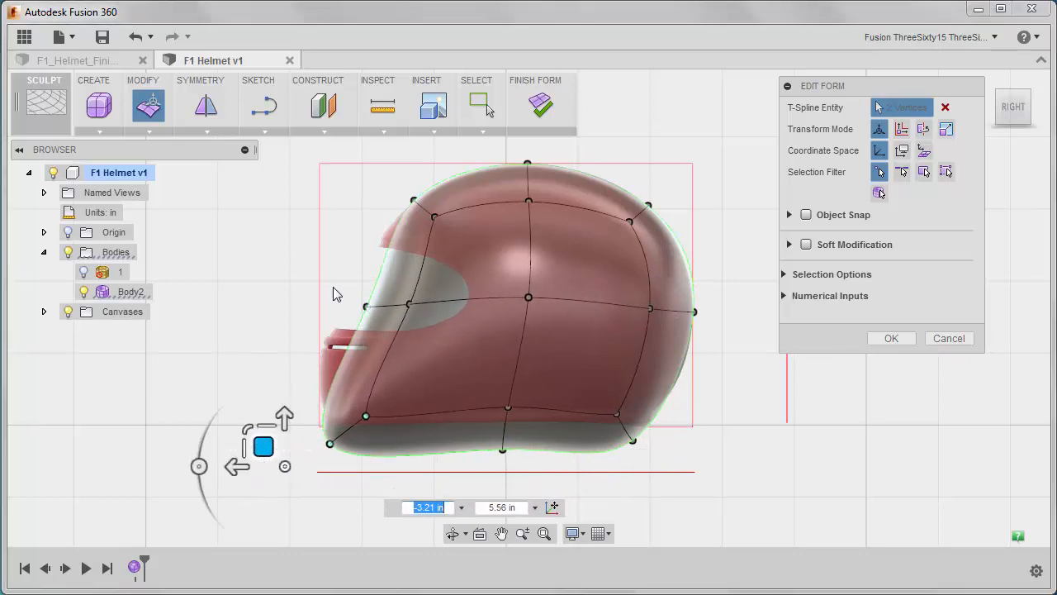
pyautogui.moveTo(333, 287); pyautogui.dragTo(459, 325)
pyautogui.moveTo(366, 285); pyautogui.dragTo(331, 281)
# Fine-tune the lower and middle front vertices to follow the chin and visor outline in the side image, and clear the selection.
pyautogui.moveTo(305, 378); pyautogui.dragTo(377, 460)
pyautogui.moveTo(329, 409); pyautogui.dragTo(328, 405)
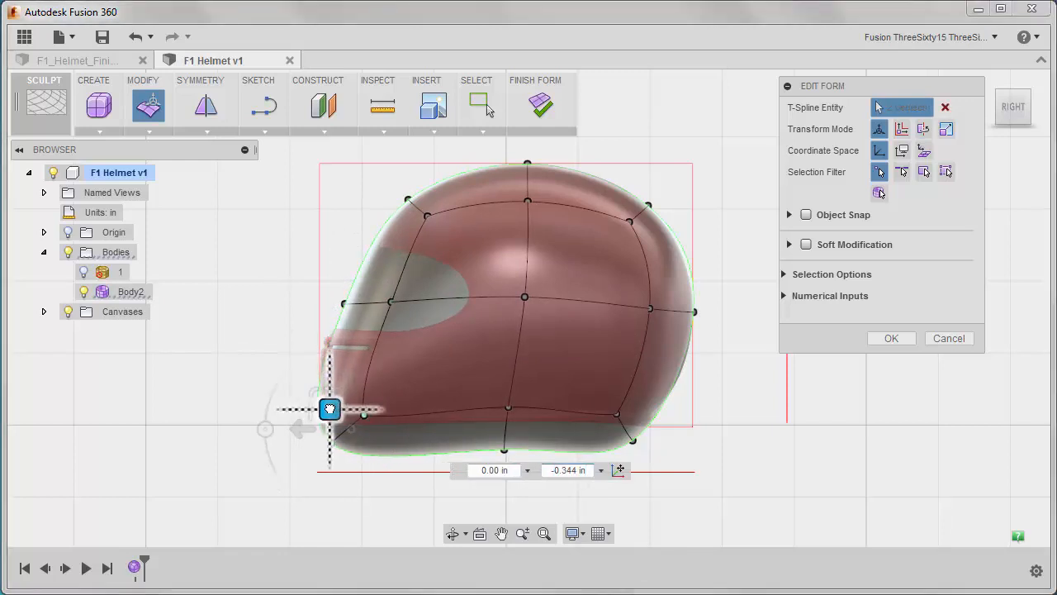
pyautogui.moveTo(311, 269); pyautogui.dragTo(343, 277)
pyautogui.click(261, 418)
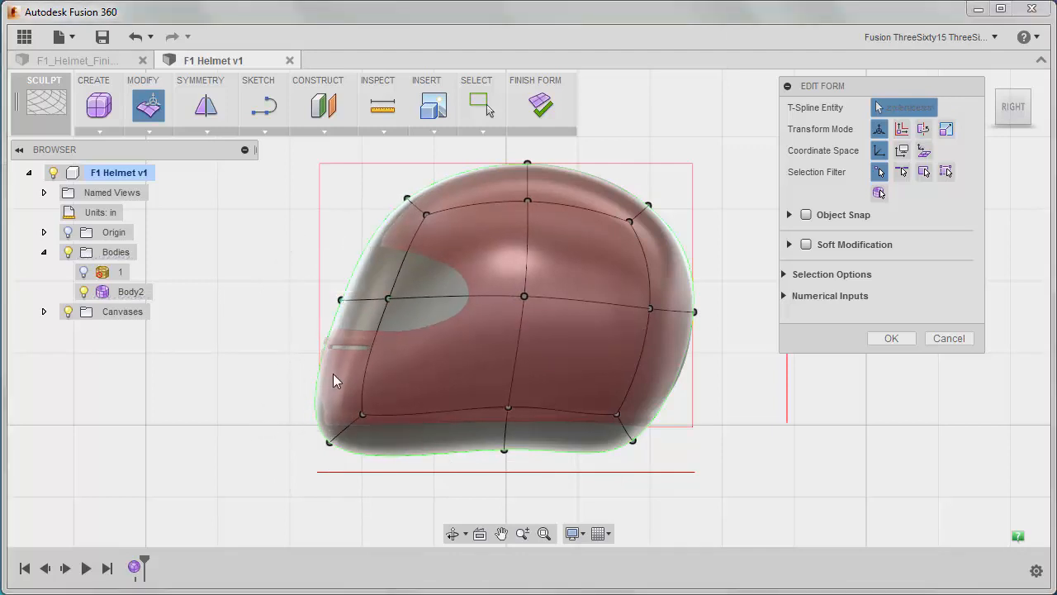
# Switch to the front view, finish the form edit and enable Display Through for the F1_Helmet_Front canvas.
pyautogui.click(994, 108)
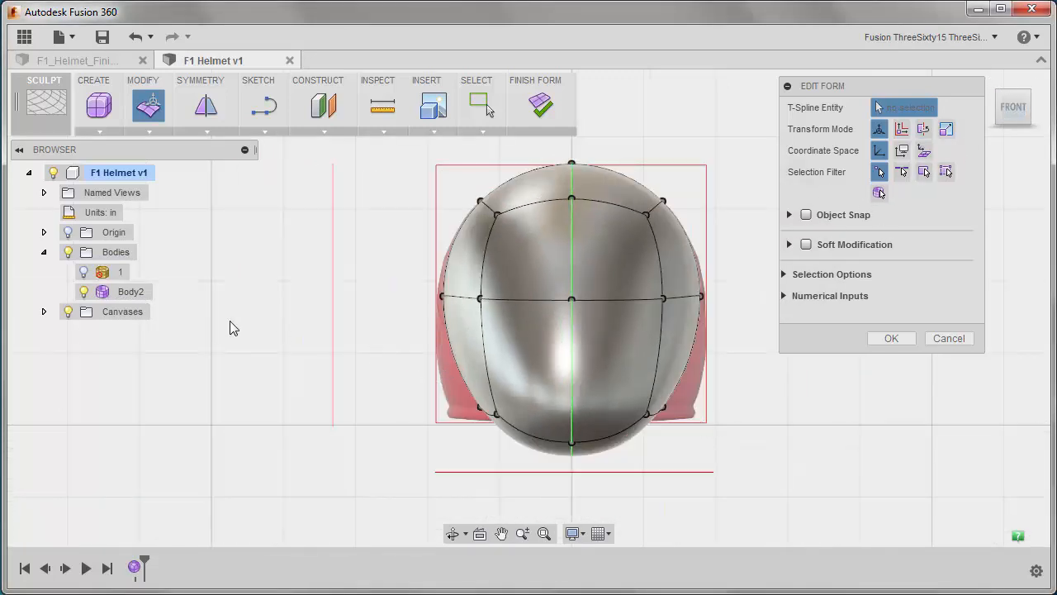
pyautogui.click(44, 312)
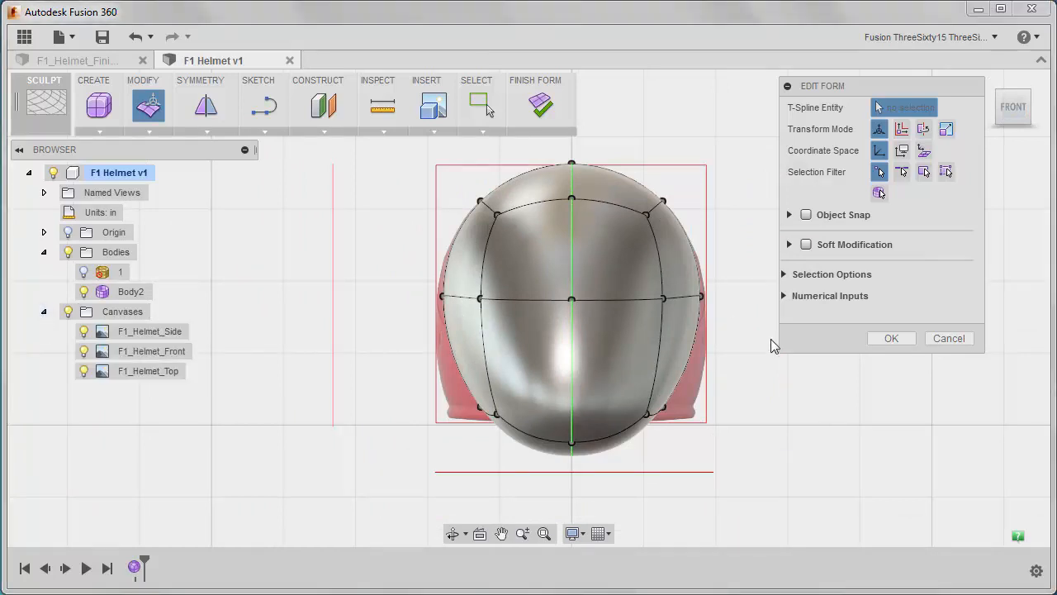
pyautogui.click(889, 338)
pyautogui.click(157, 351)
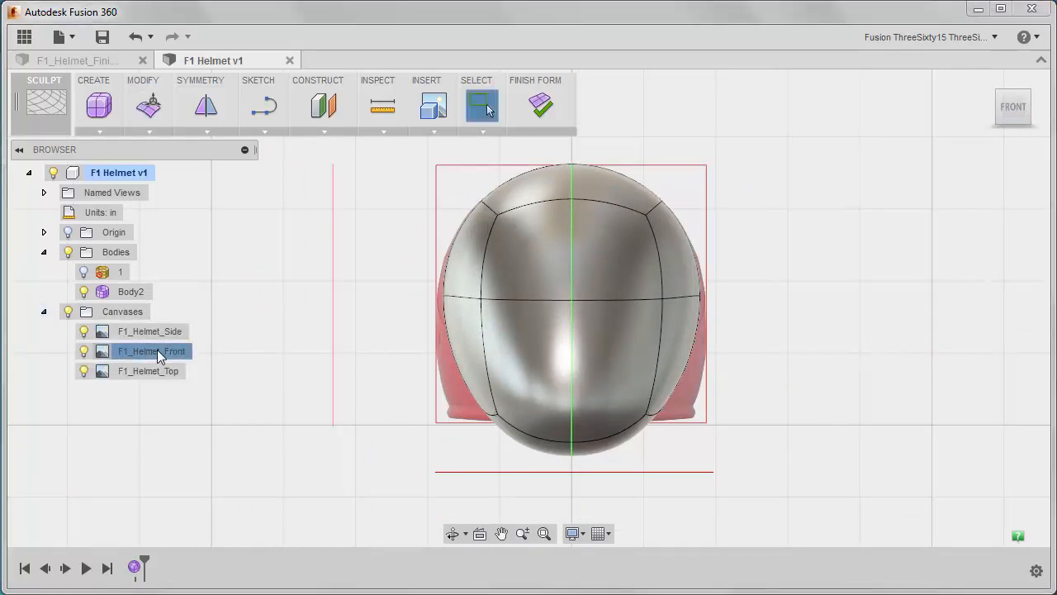
pyautogui.rightClick(160, 355)
pyautogui.click(188, 392)
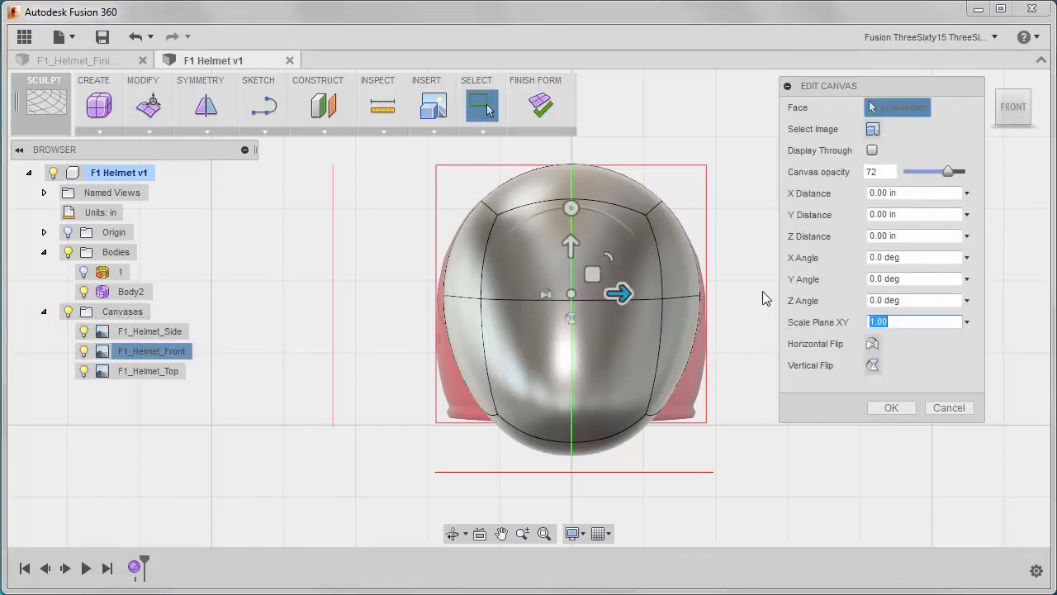
pyautogui.click(872, 152)
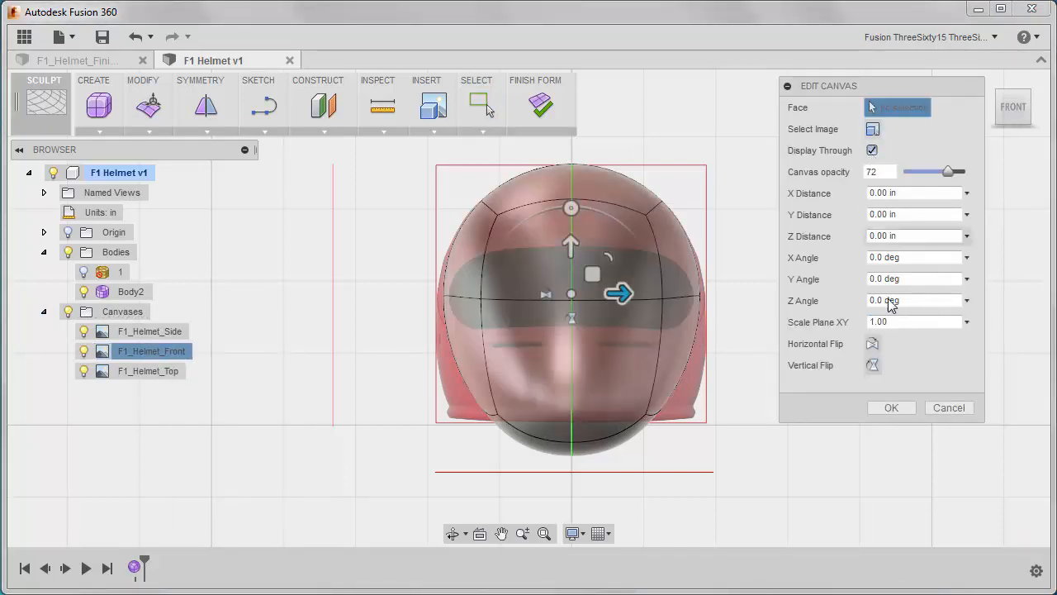
pyautogui.click(890, 407)
# Enable Display Through for the F1_Helmet_Top canvas.
pyautogui.rightClick(158, 373)
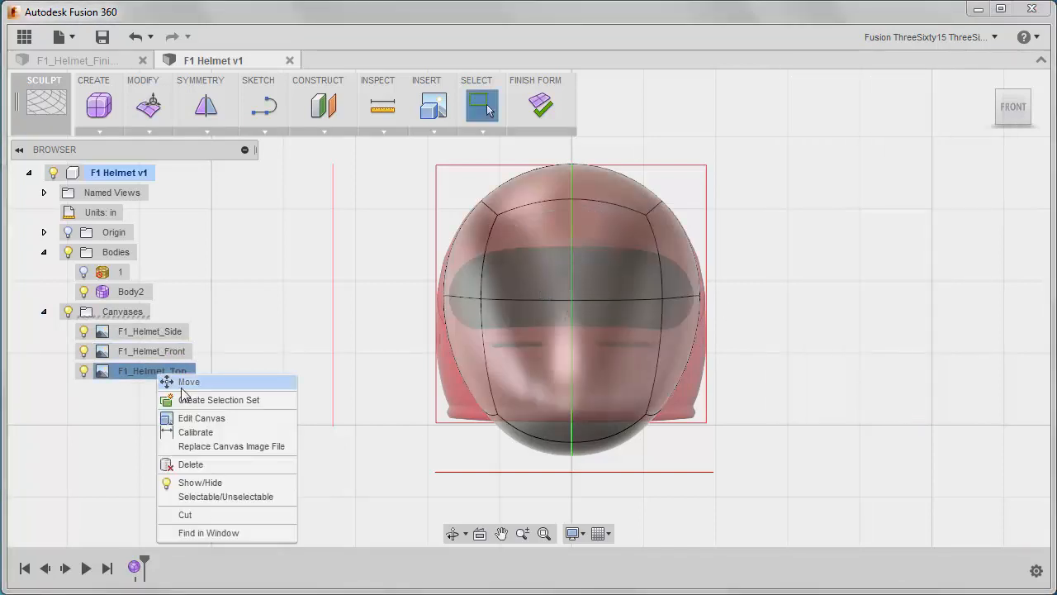
pyautogui.click(213, 433)
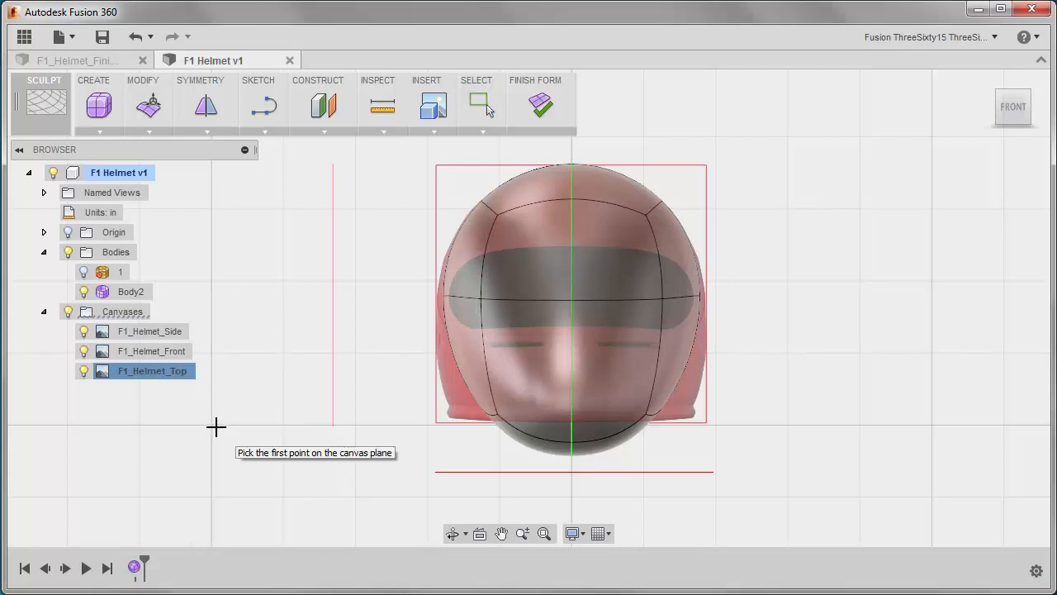
pyautogui.rightClick(142, 374)
pyautogui.click(180, 414)
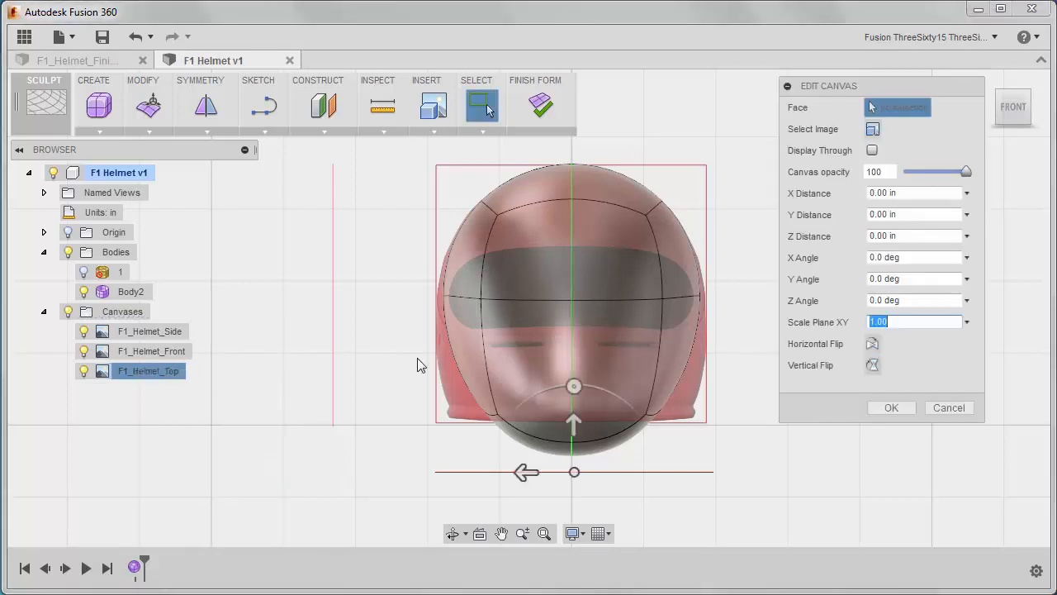
pyautogui.click(889, 408)
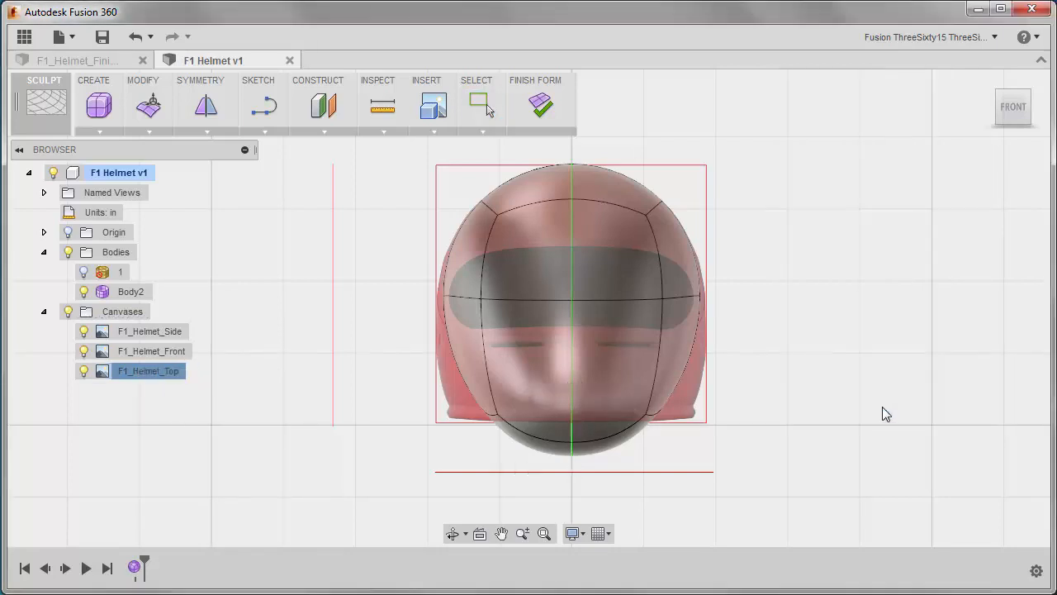
# Start Edit Form and move the two lower side vertices about 1.576 in outward to match the front helmet image.
pyautogui.rightClick(831, 270)
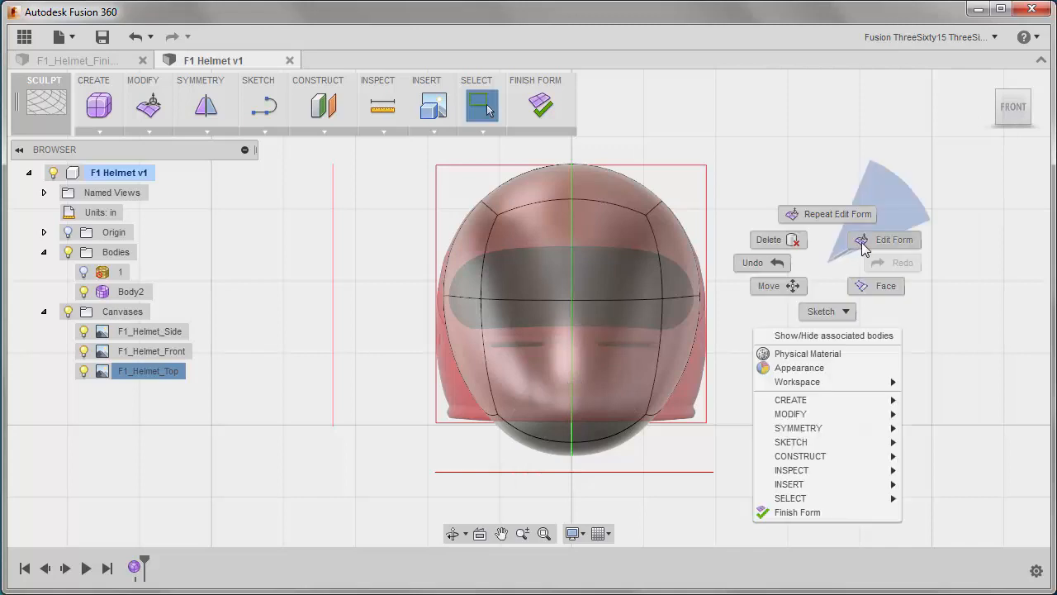
pyautogui.click(888, 239)
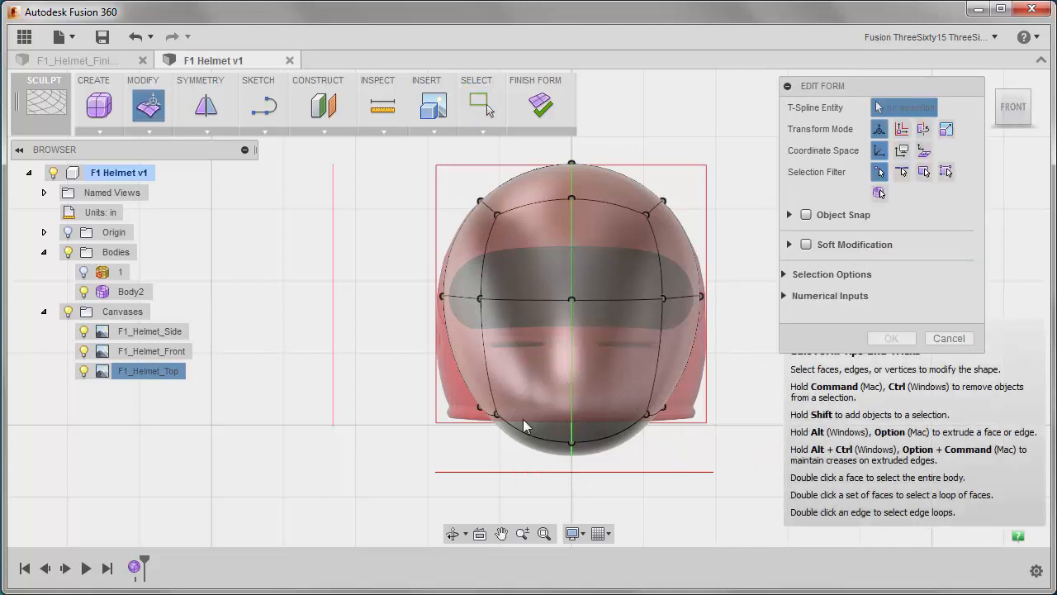
pyautogui.moveTo(683, 428); pyautogui.dragTo(751, 413)
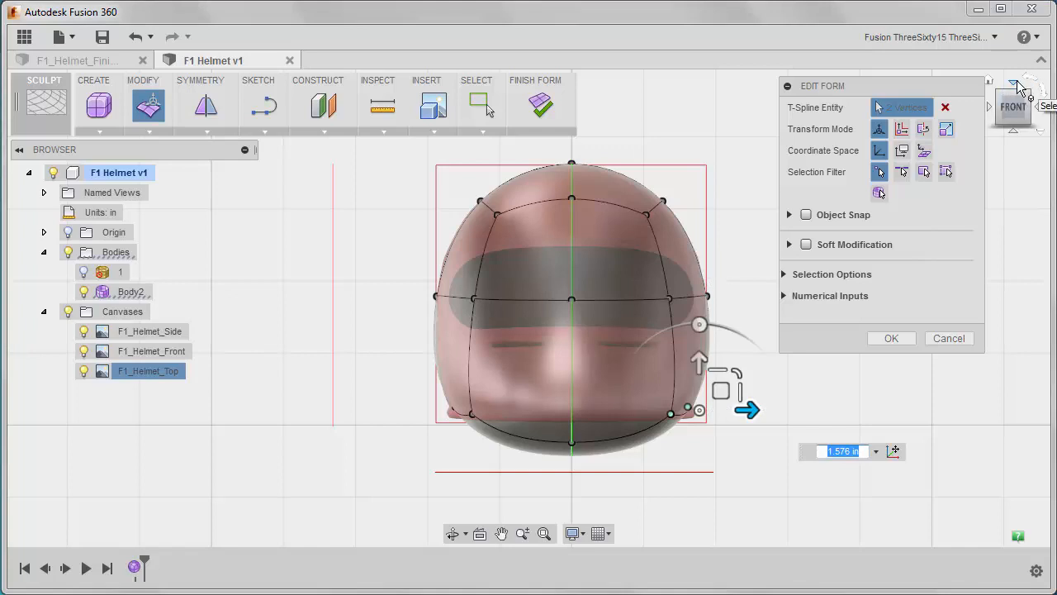
# In the top view, pull the rear side vertices slightly outward and rearward to match the top canvas, and finish the form edit.
pyautogui.click(1014, 85)
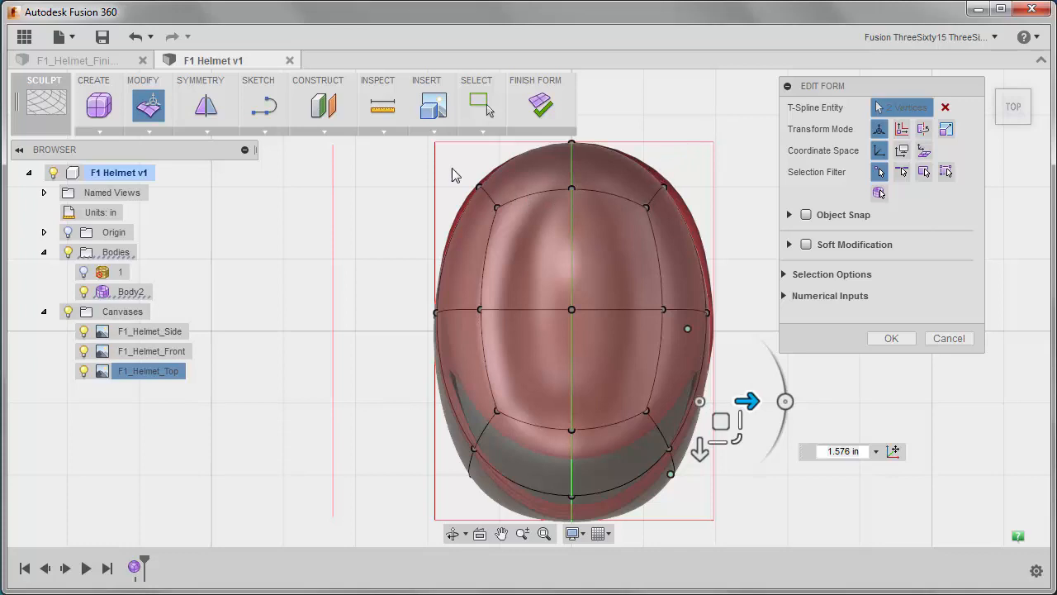
pyautogui.moveTo(514, 230); pyautogui.dragTo(502, 214)
pyautogui.click(750, 361)
pyautogui.scroll(-2, 724, 414)
pyautogui.keyDown('shift'); pyautogui.moveTo(688, 480); pyautogui.dragTo(690, 434, button='middle'); pyautogui.keyUp('shift')
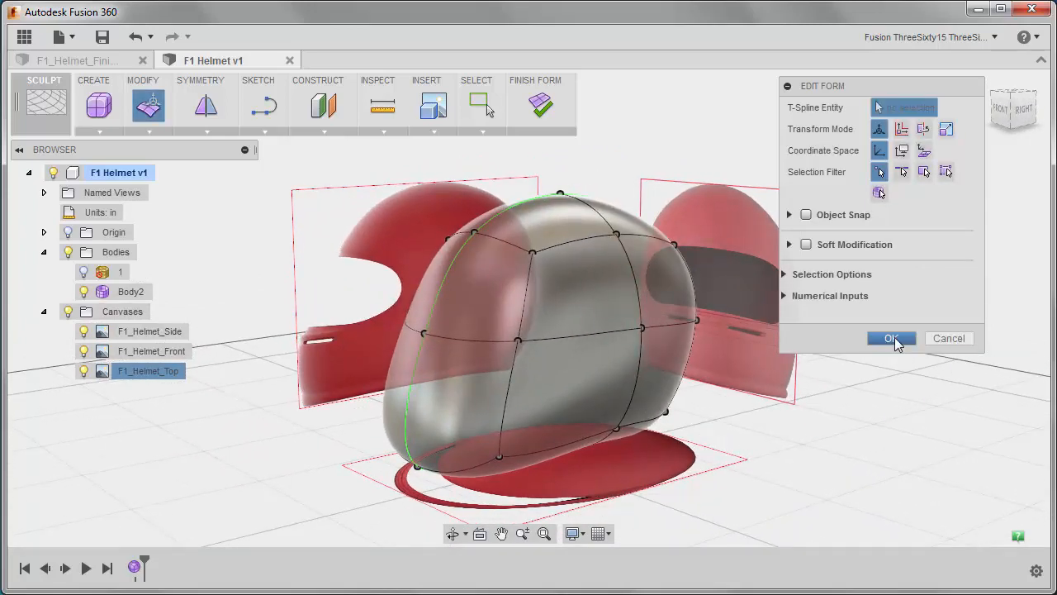
pyautogui.click(893, 339)
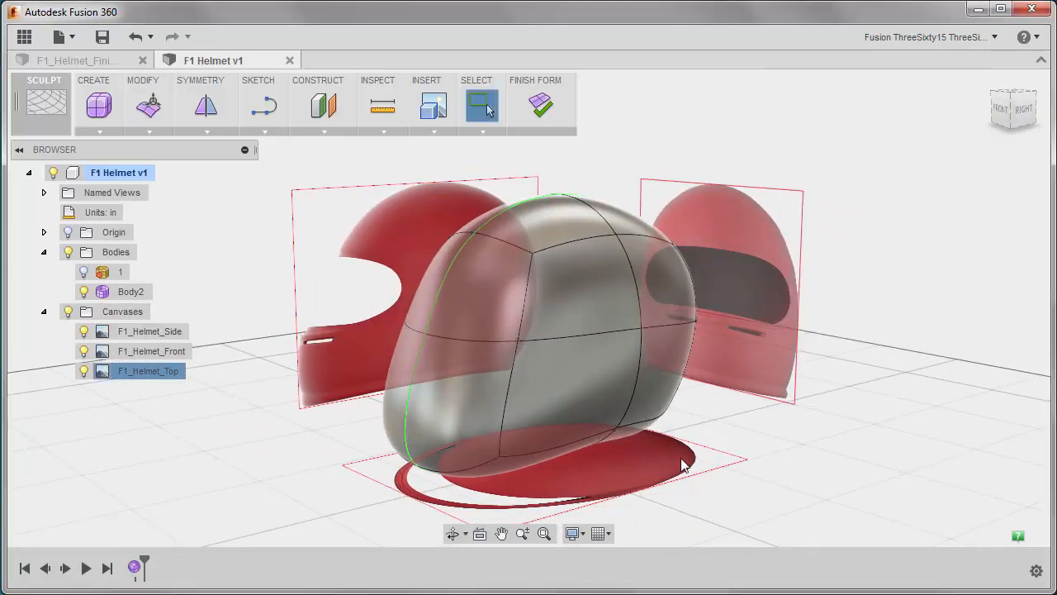